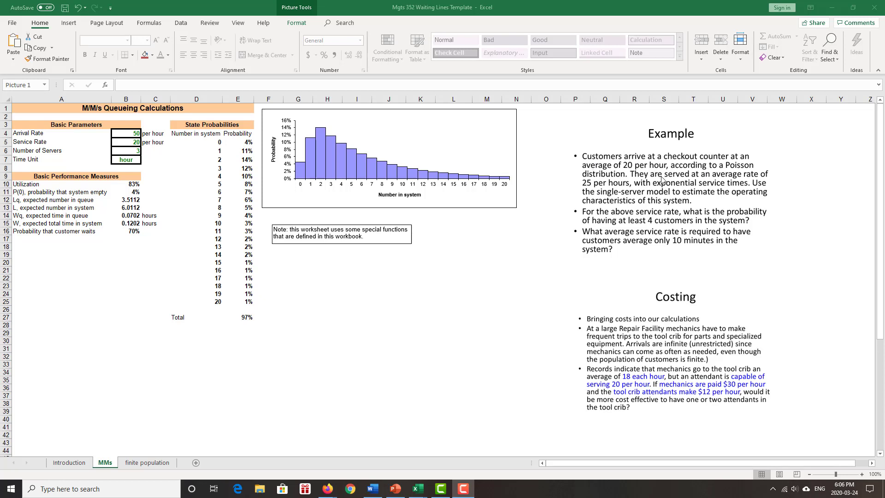
- Set the arrival rate to 20 per hour and the service rate to 25 per hour in the basic parameters
left_click(132, 134)
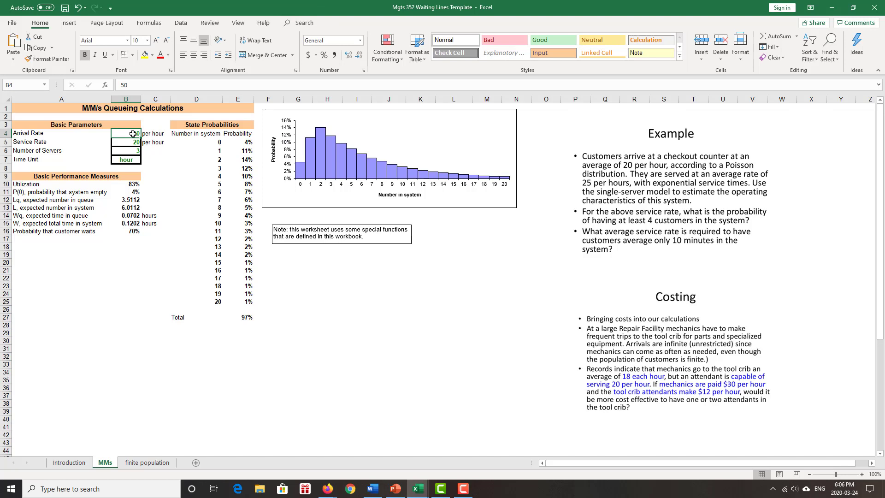
type("20")
key("Return")
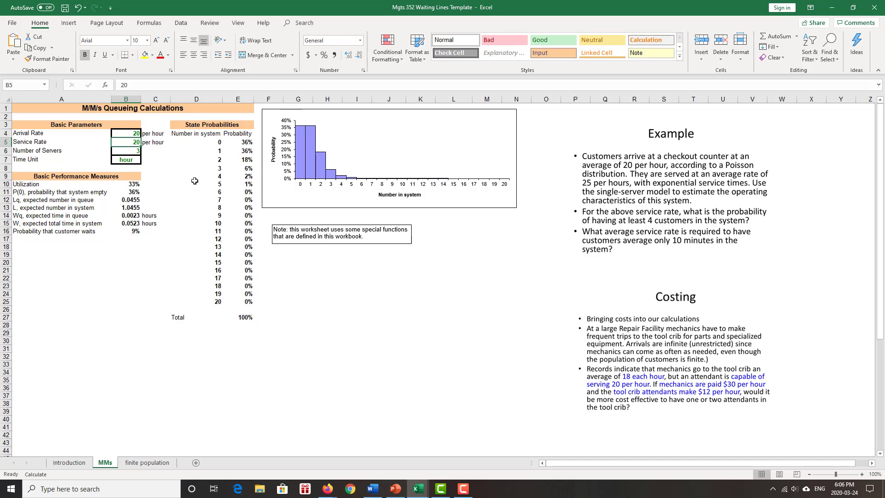
type("25")
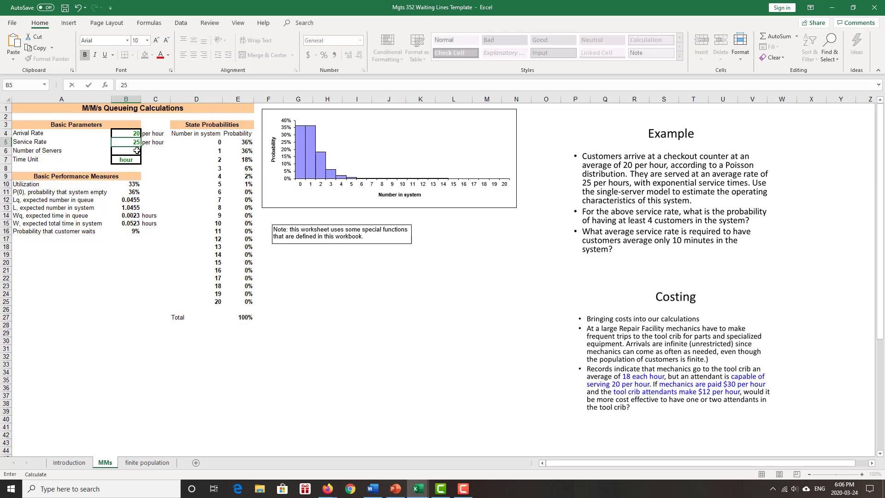
key("Return")
- Set the number of servers to 1 for the single-server model
type("3")
left_click(167, 157)
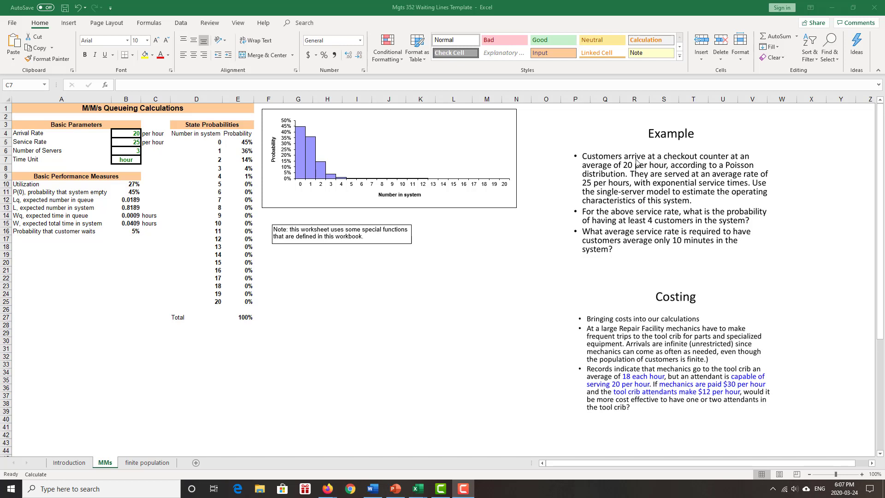
left_click(134, 149)
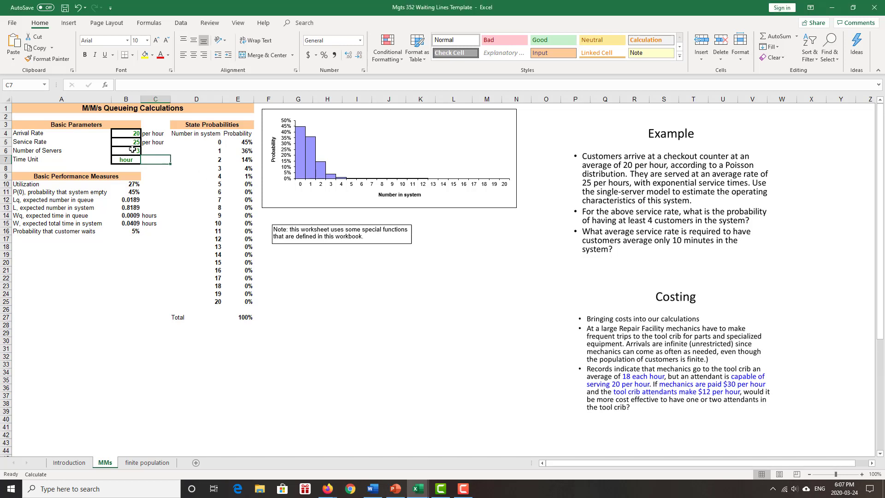
type("1")
left_click(163, 176)
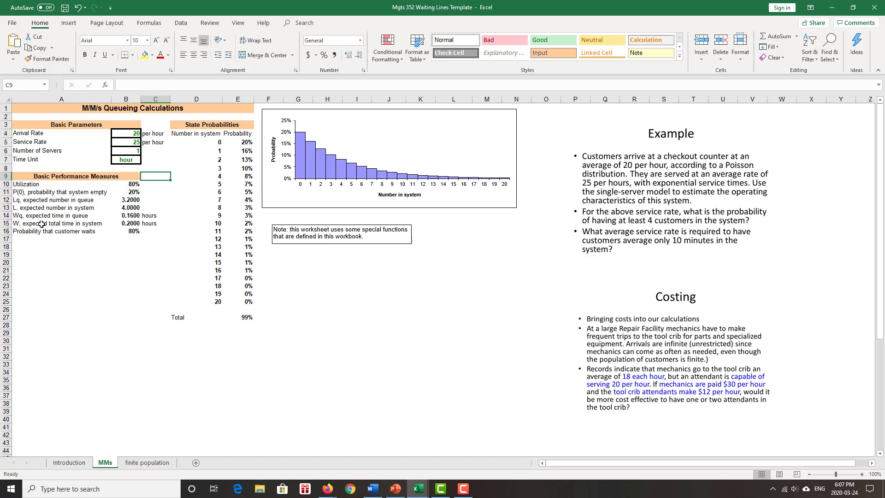
- Examine the basic performance measures: queue and system counts, expected times, probability of waiting and probability of an empty system
left_click(134, 200)
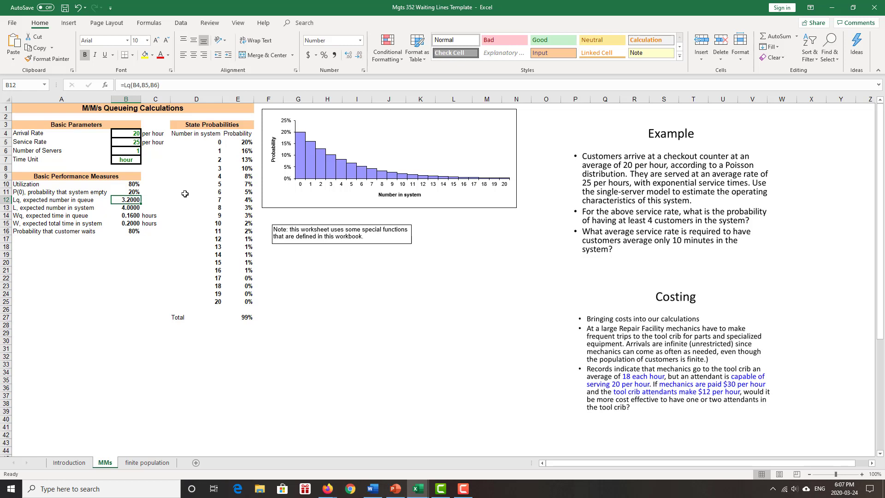
left_click(122, 209)
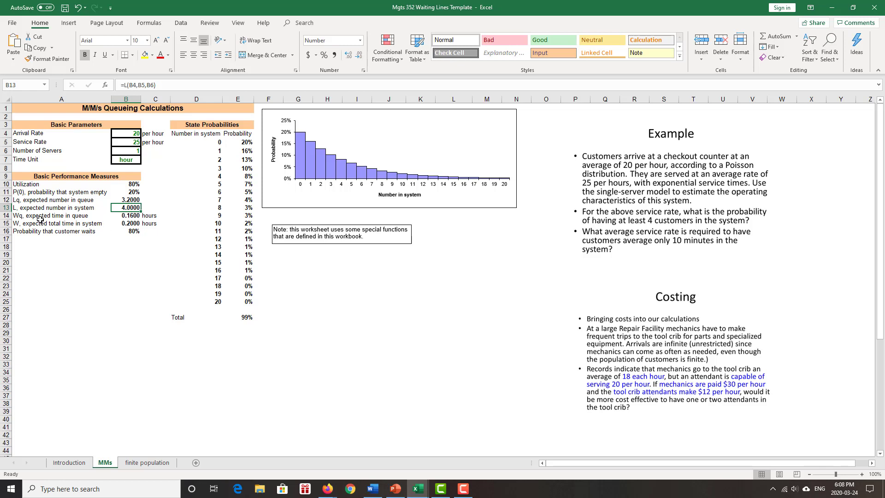
left_click(126, 216)
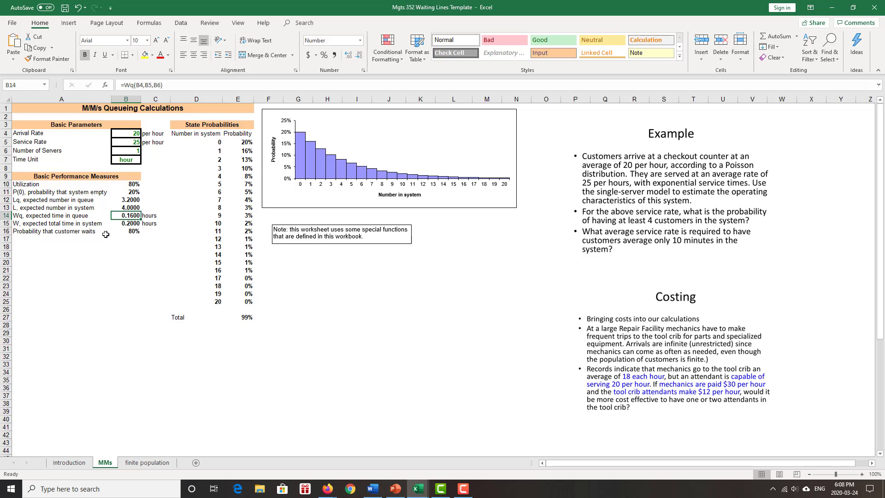
left_click(127, 224)
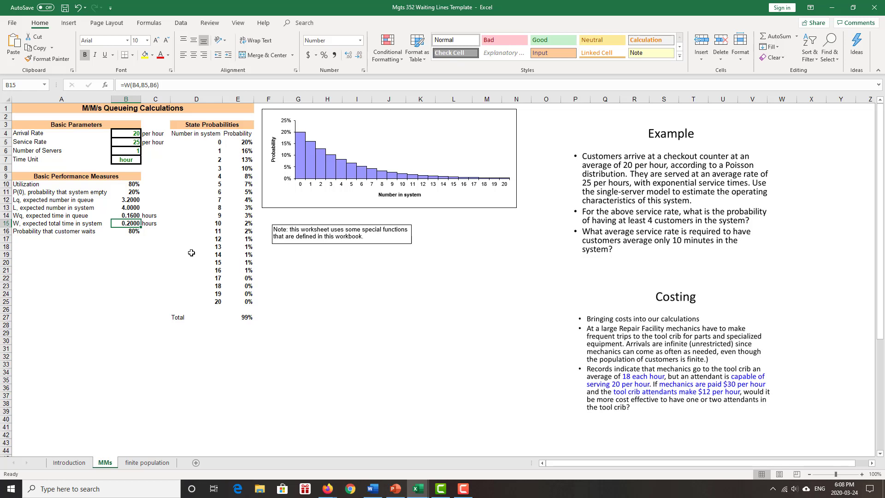
left_click(121, 231)
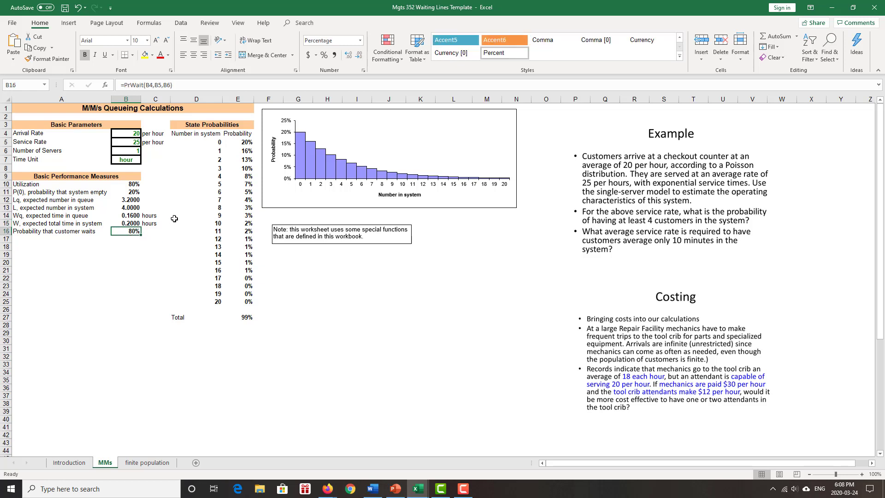
left_click(124, 193)
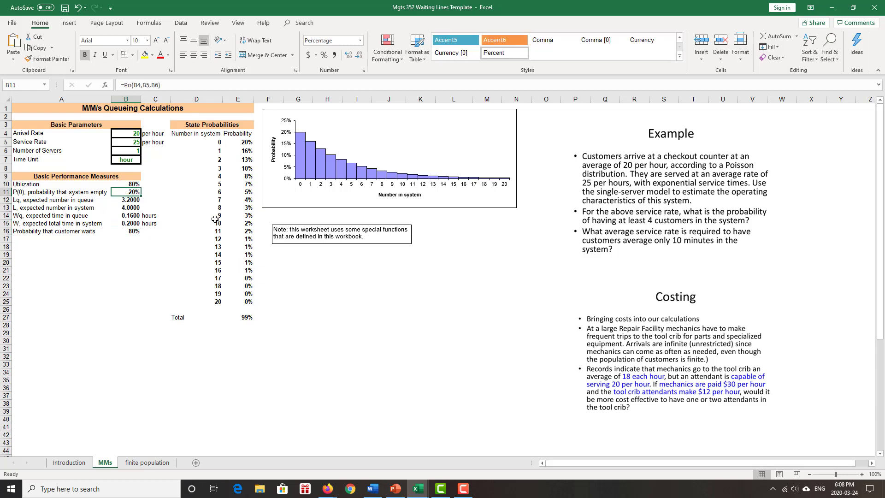
- Examine the state probabilities for 0 to 3 customers, and check the combined probability of 4 to 20 customers in the system
left_click(245, 143)
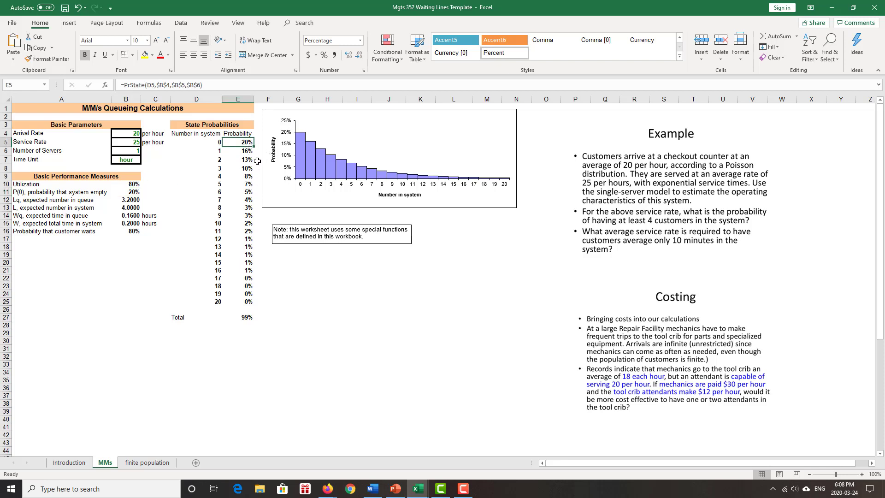
left_click(246, 152)
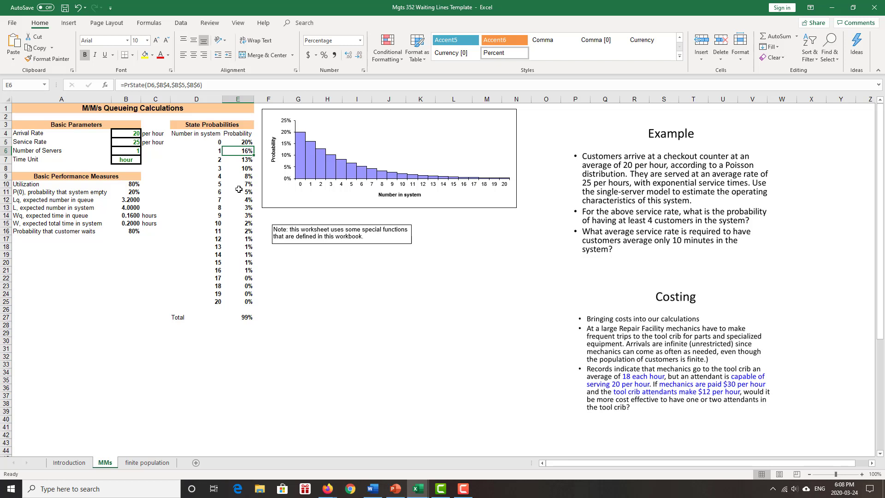
left_click(244, 165)
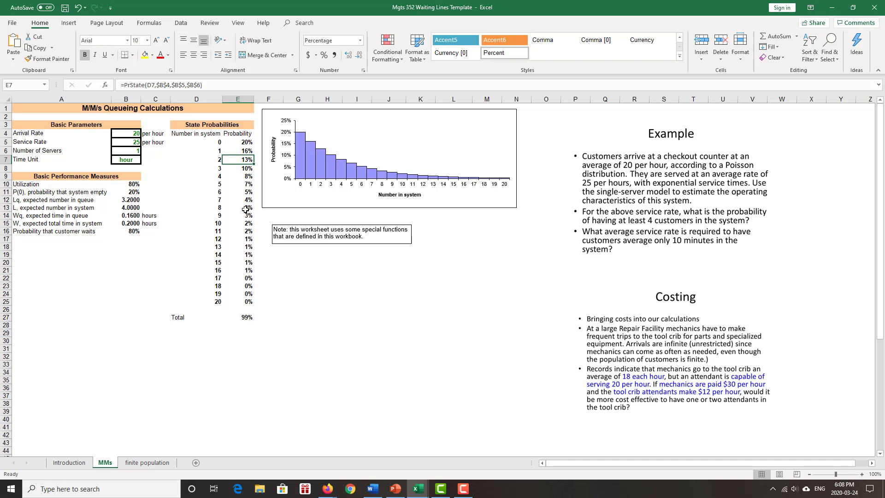
left_click(243, 170)
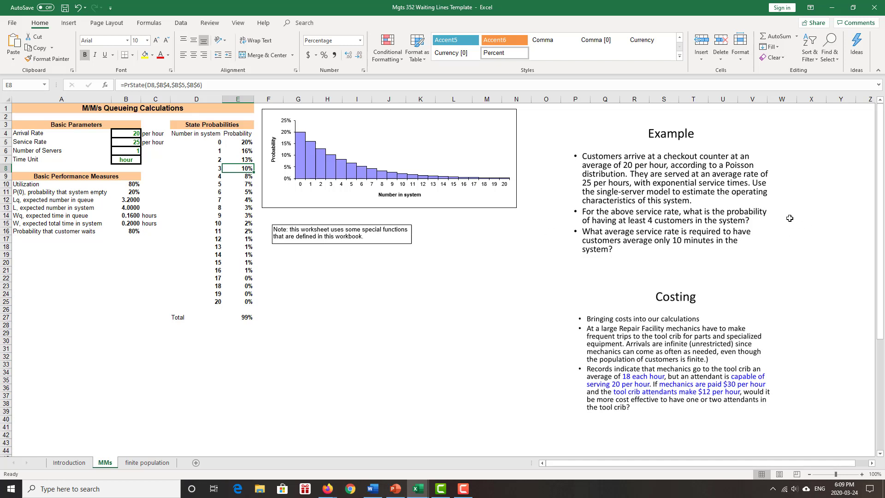
left_click(808, 209)
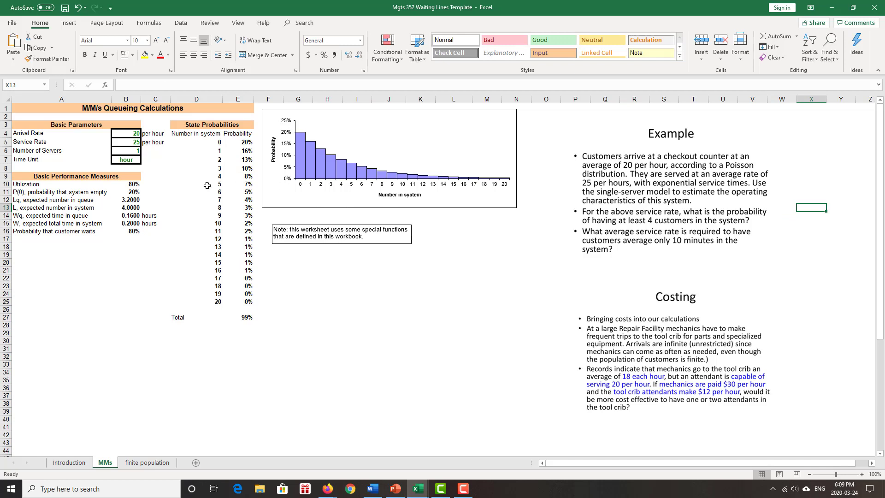
left_click_drag(218, 177, 250, 302)
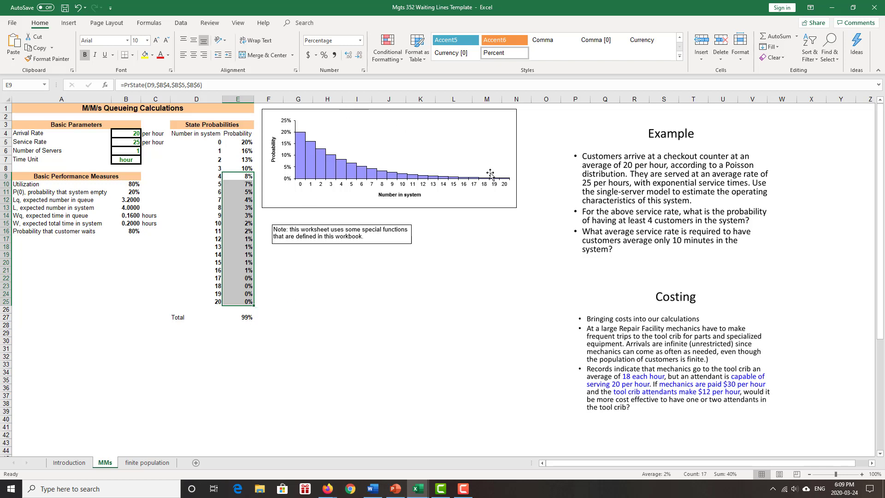
- Calculate the probability of at least 4 customers in cell X14 with the formula =1-SUM(E5:E8)
left_click(800, 215)
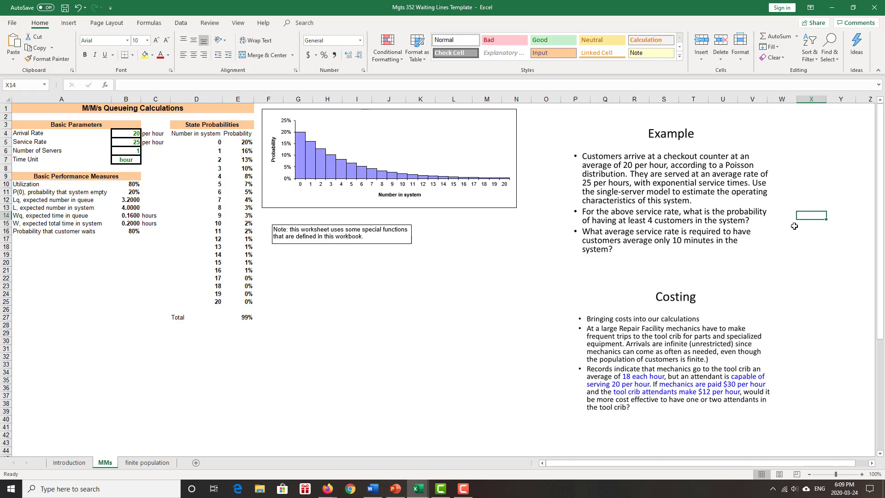
type("=sum")
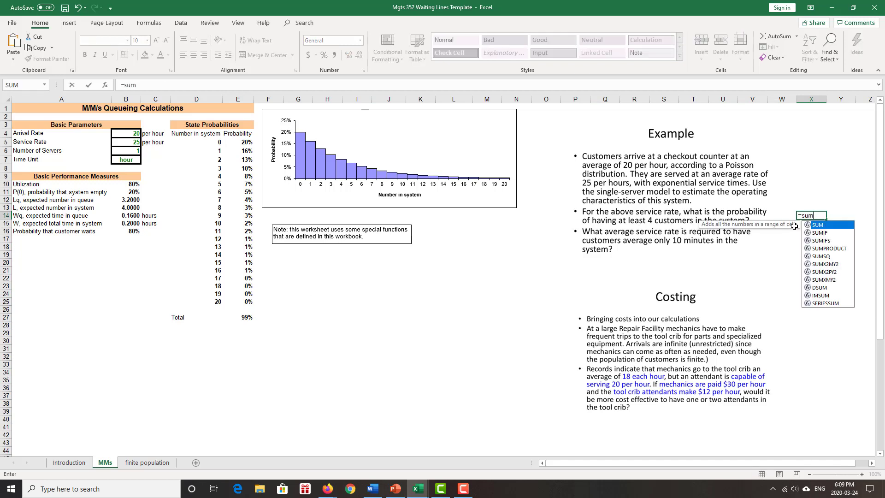
type("(")
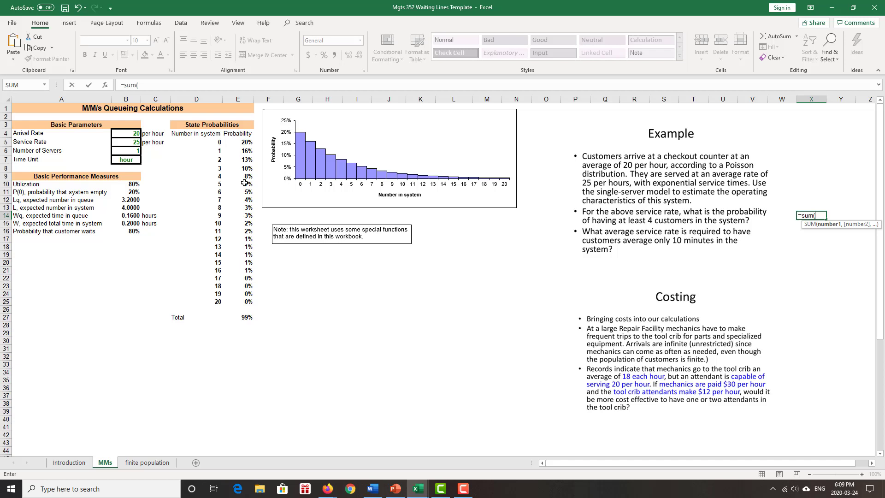
left_click_drag(243, 168, 242, 144)
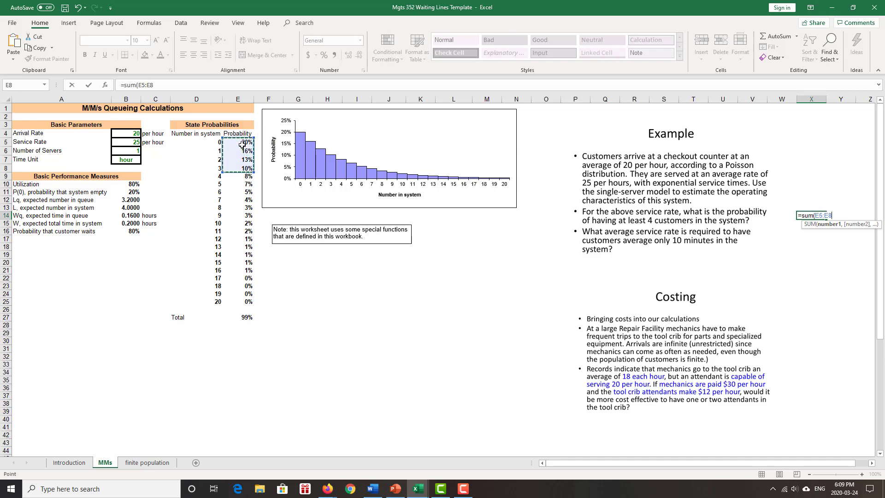
type(")")
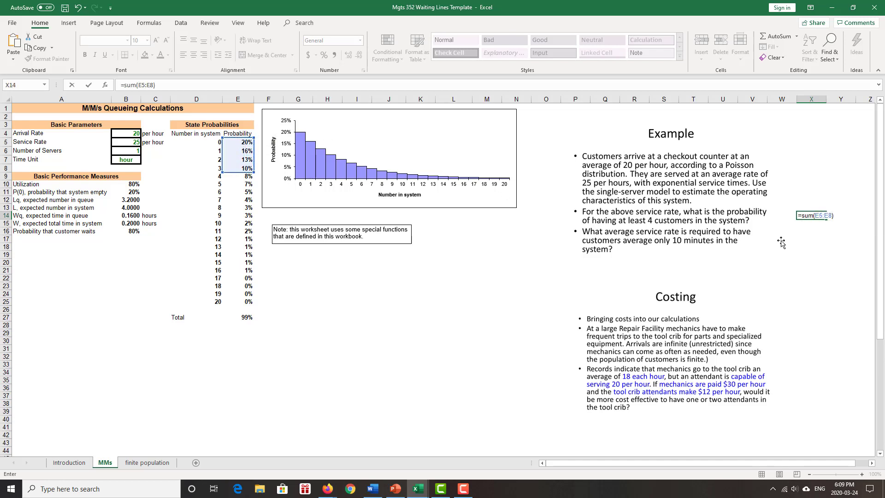
left_click(803, 215)
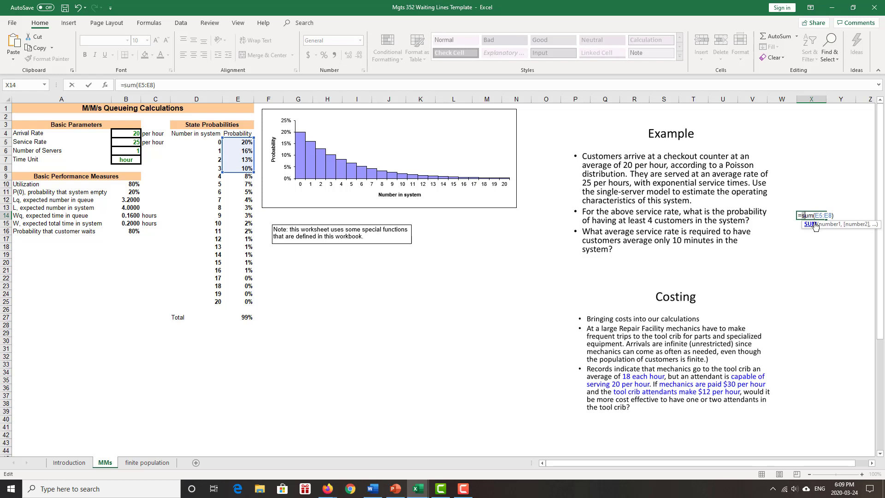
type("1-")
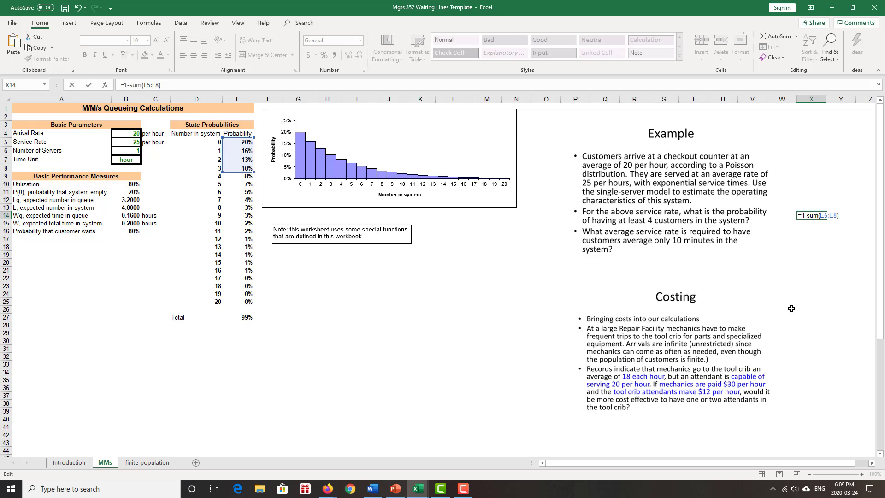
key("Return")
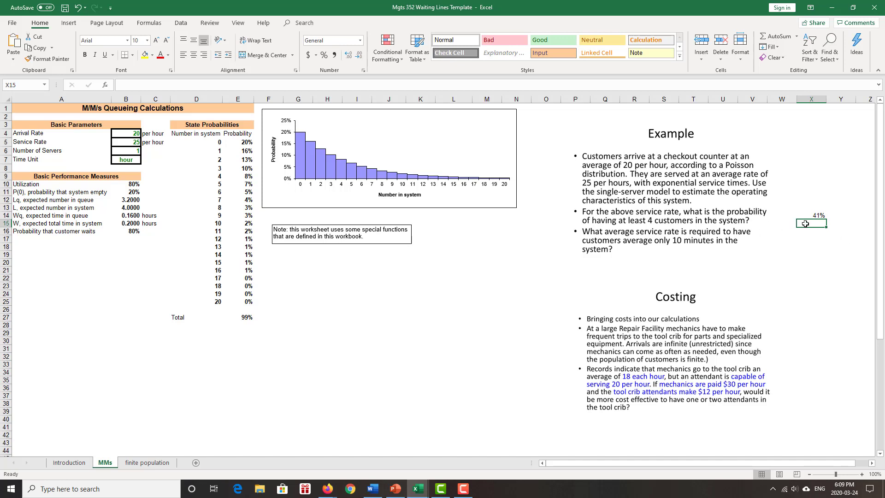
left_click(819, 216)
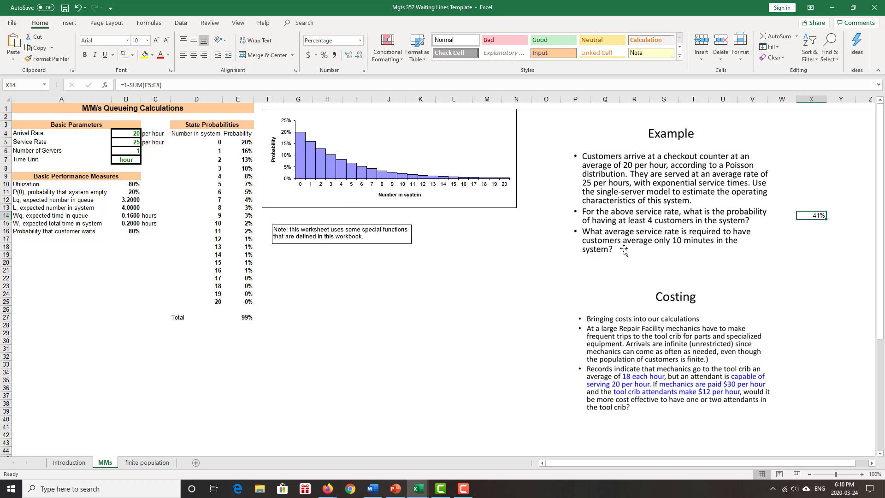
left_click(132, 143)
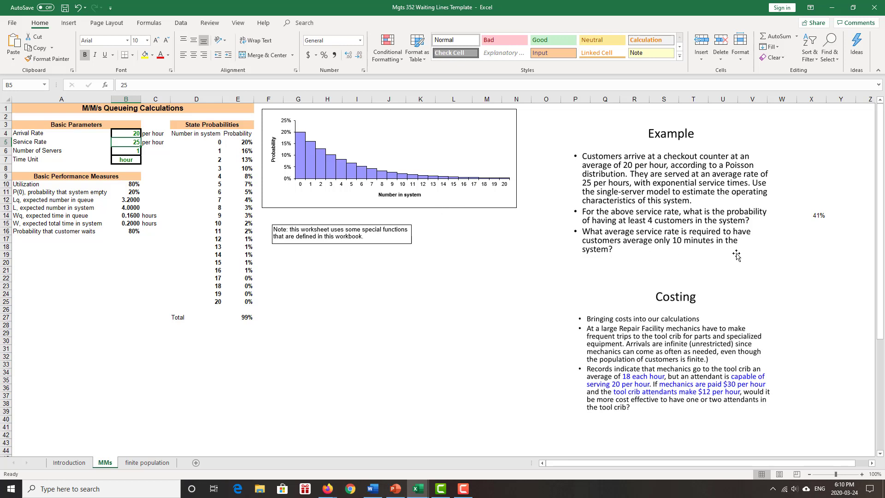
key("F10")
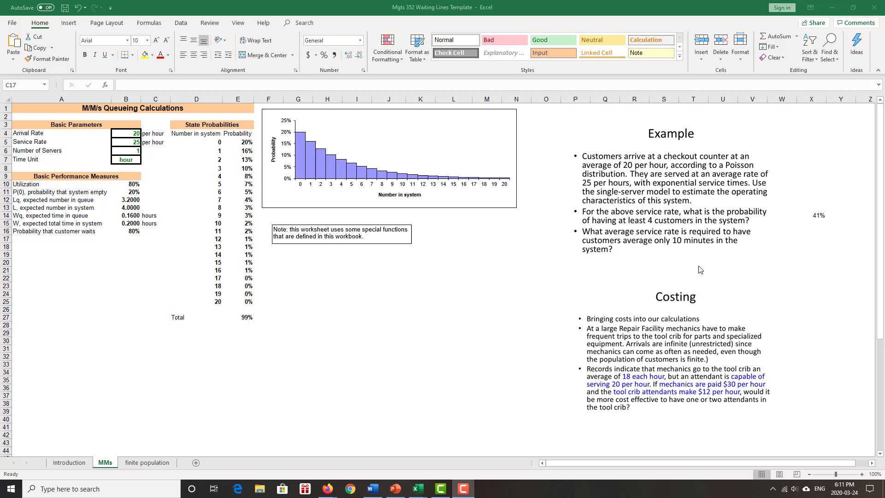
left_click(131, 144)
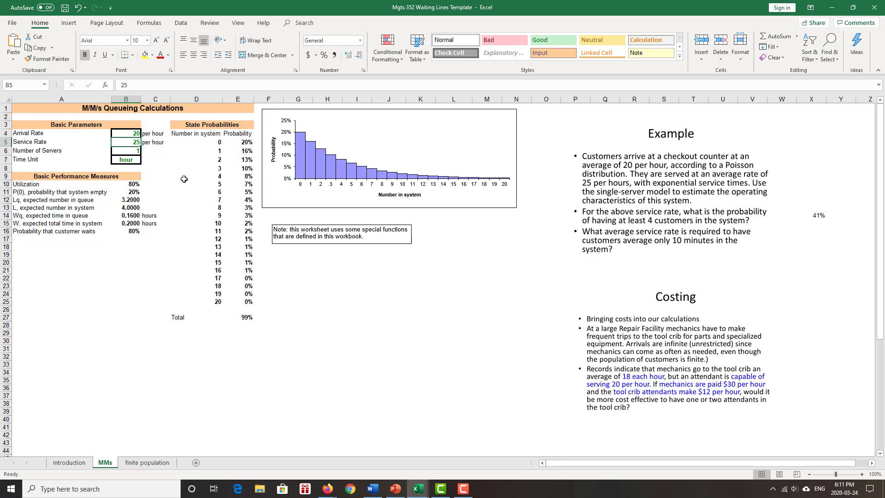
- Convert the expected total time in the system to minutes in cell B20 with the formula =B15*60
left_click(125, 260)
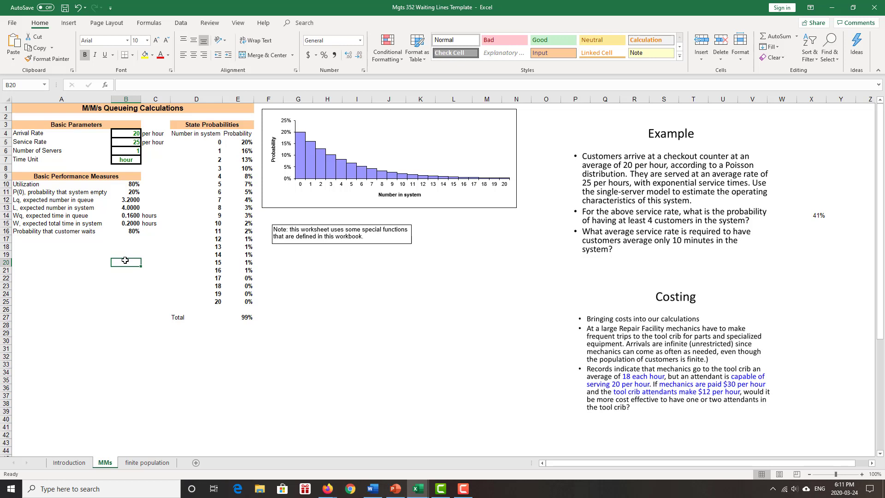
type("=")
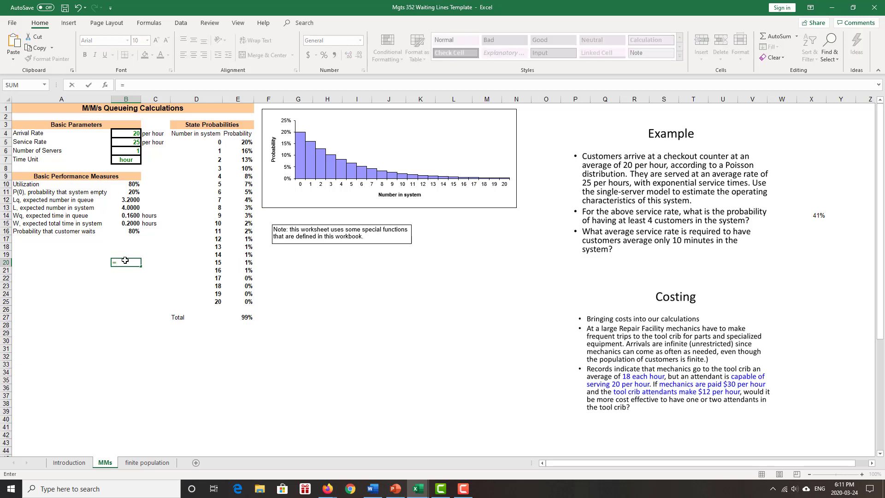
left_click(132, 224)
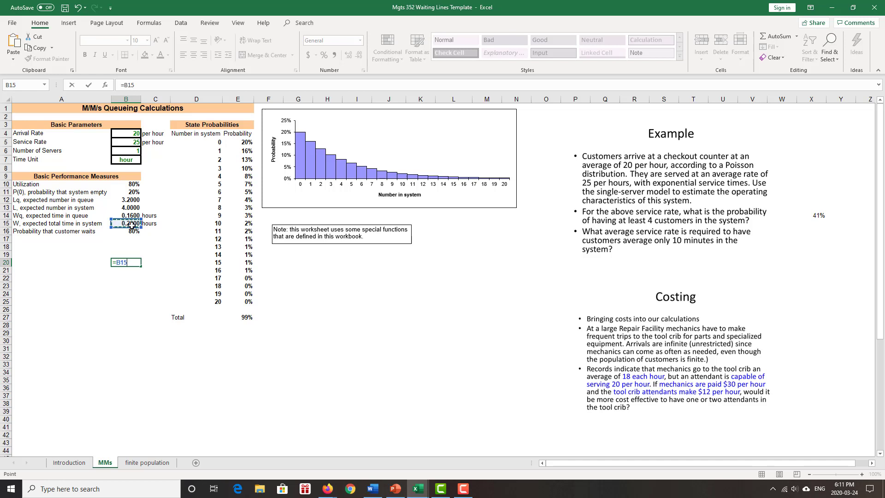
type("*60")
key("Return")
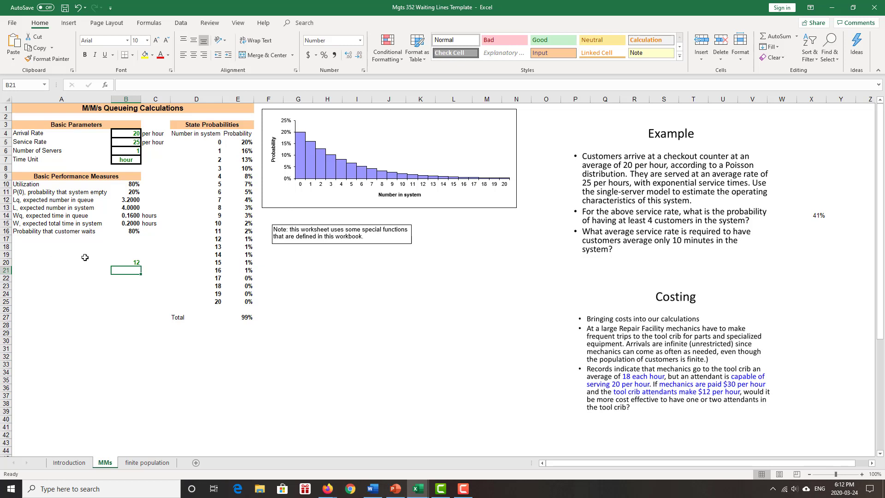
left_click(137, 263)
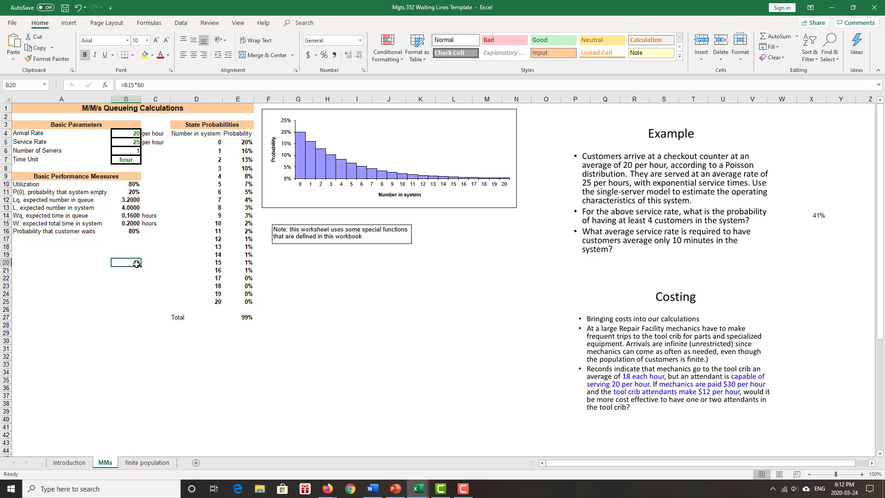
- Set the service rate in cell B5 to 26 per hour and check the time in the system in minutes
left_click(123, 144)
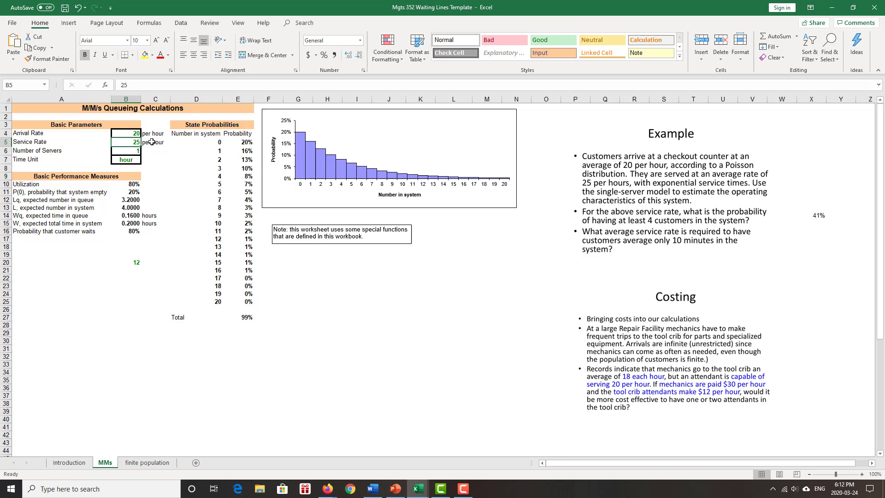
type("26")
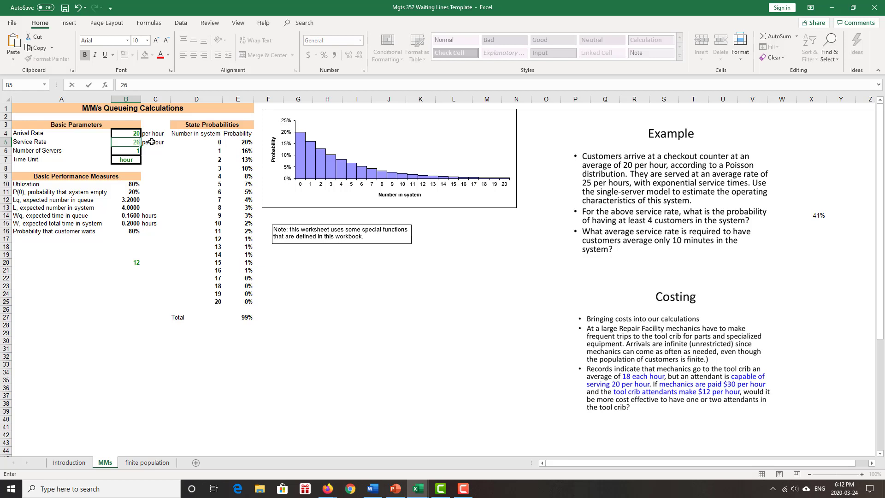
key("Return")
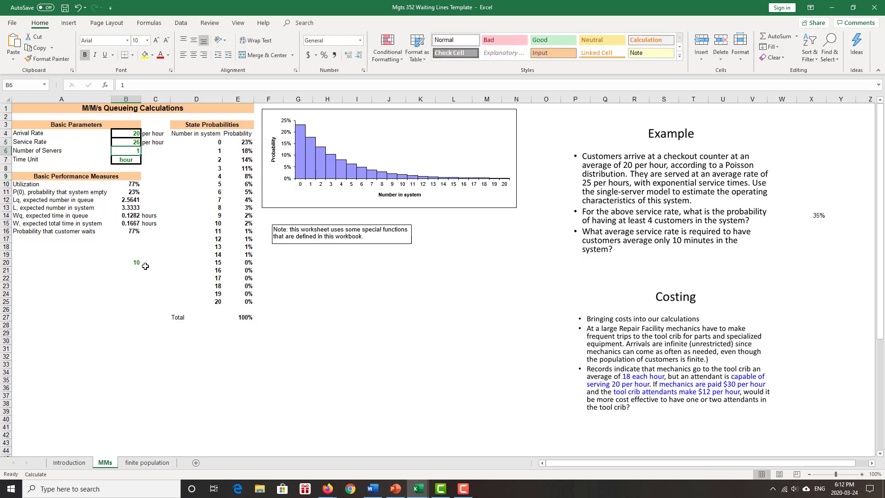
left_click(123, 260)
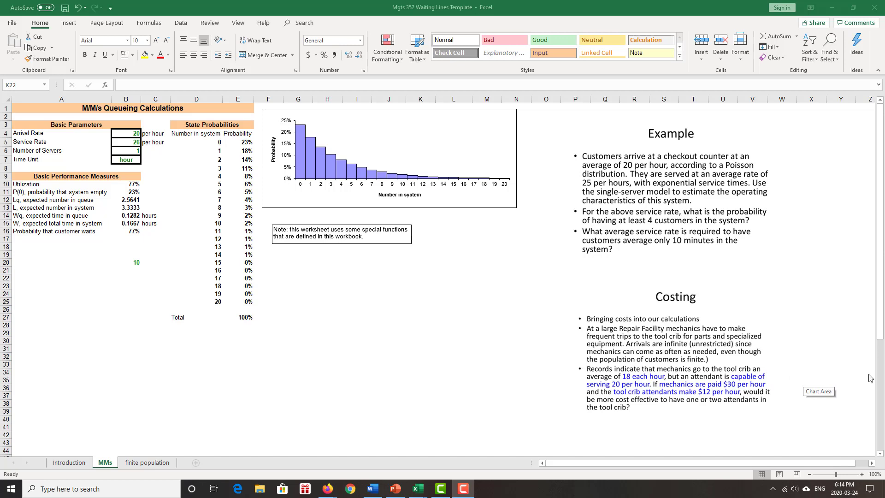
- Set the arrival rate to 18 per hour and the service rate to 20 per hour for the tool crib problem
left_click(135, 131)
type("18")
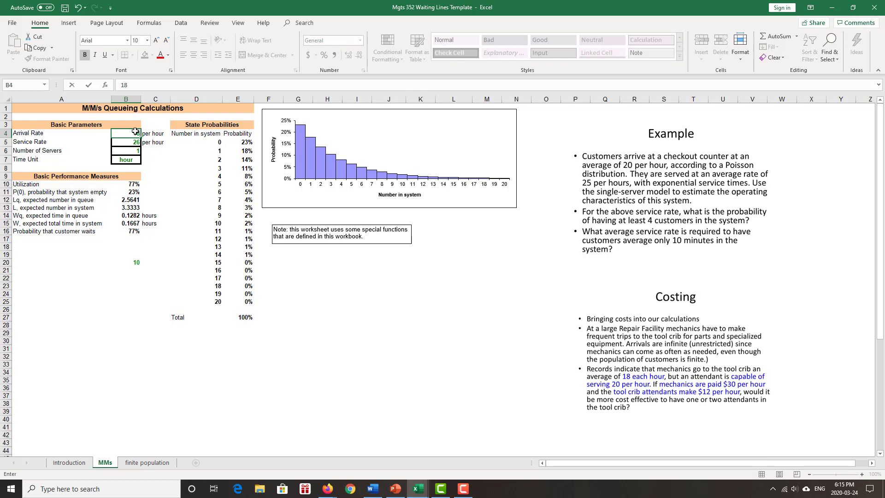
key("Return")
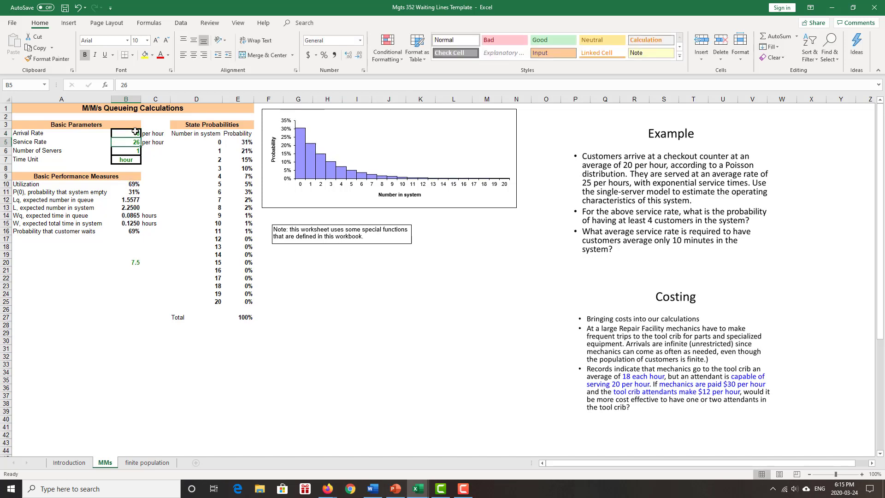
type("20")
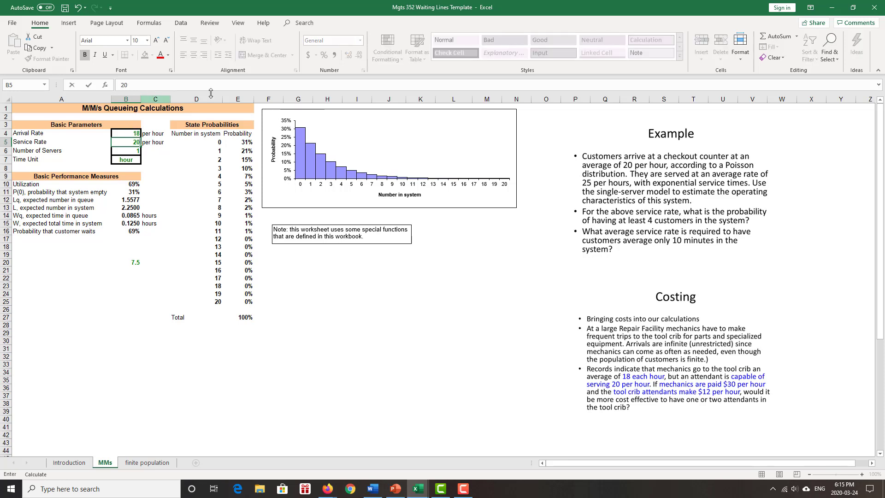
left_click(129, 153)
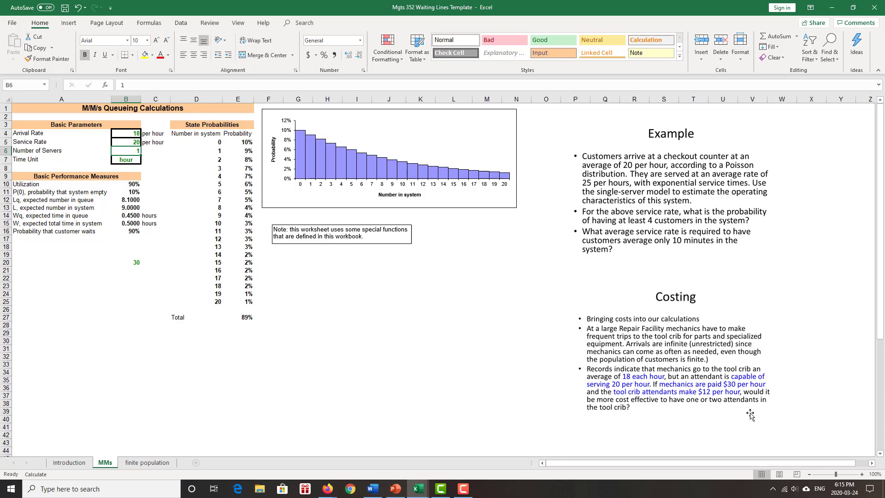
- Start a cost table with the heading Servers in G31 and the values 1 and 2 in G32 and G33
left_click(313, 347)
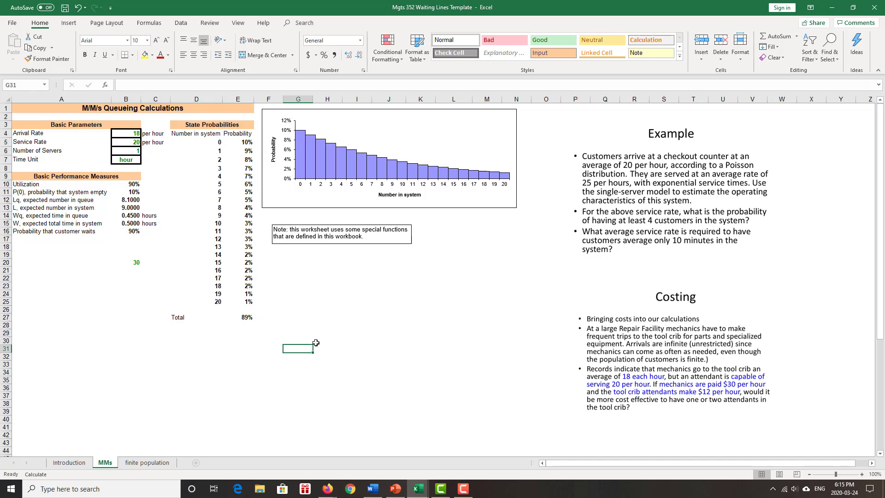
type("Servers")
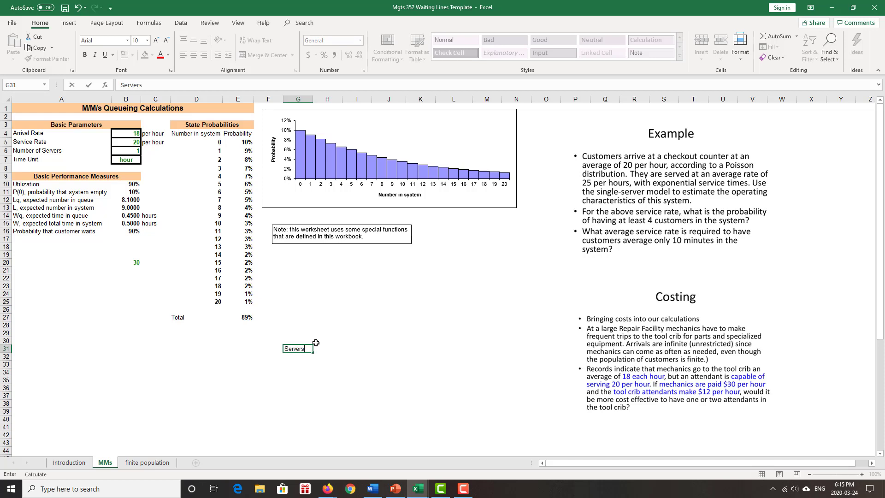
key("Return")
type("1")
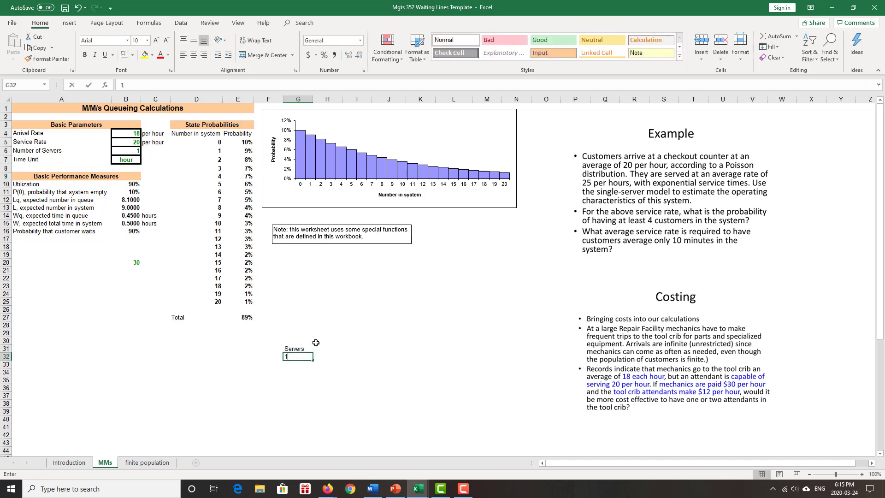
key("Return")
type("2")
key("Tab")
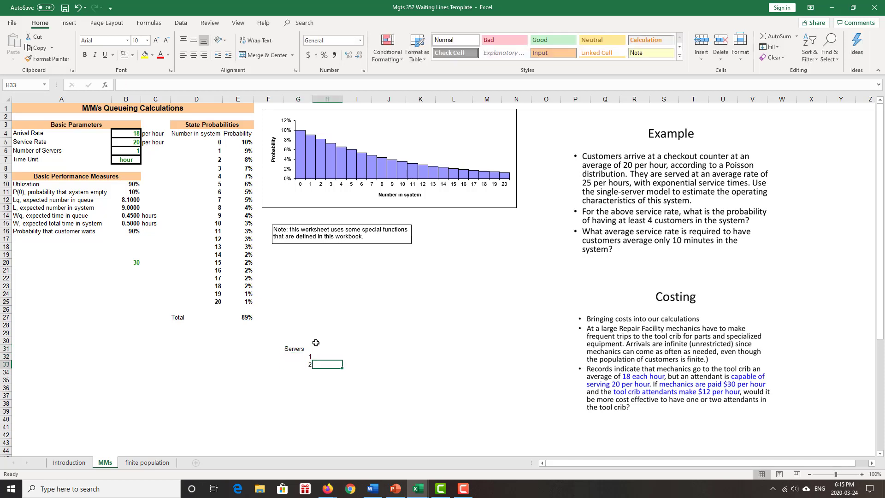
- Add the heading Server Cost in H30 and widen column H to fit it
left_click(334, 342)
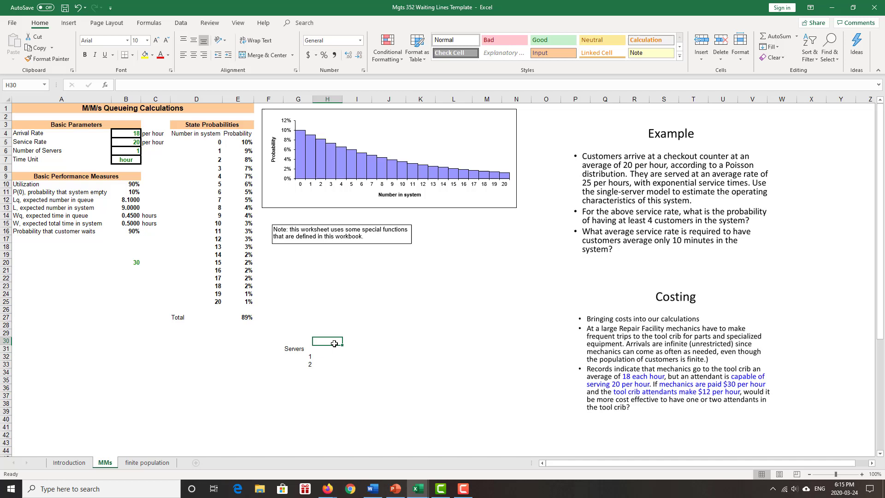
type("Ser")
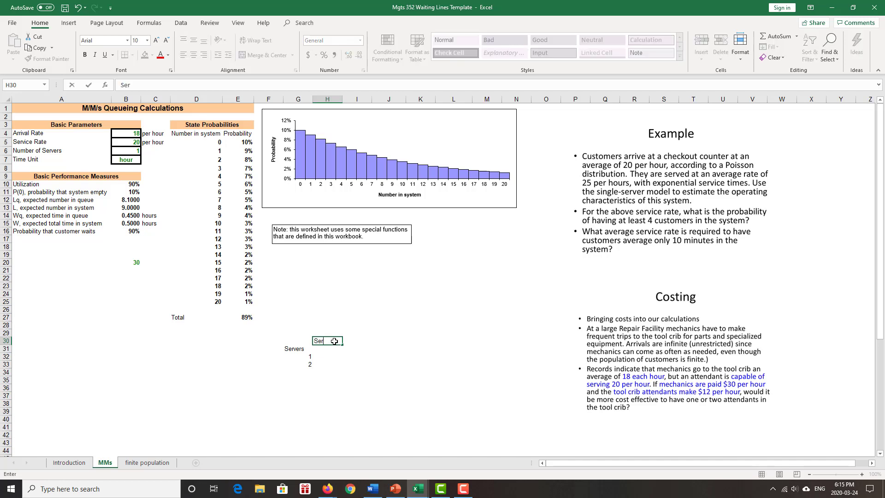
type("ver Cost")
left_click_drag(343, 99, 342, 101)
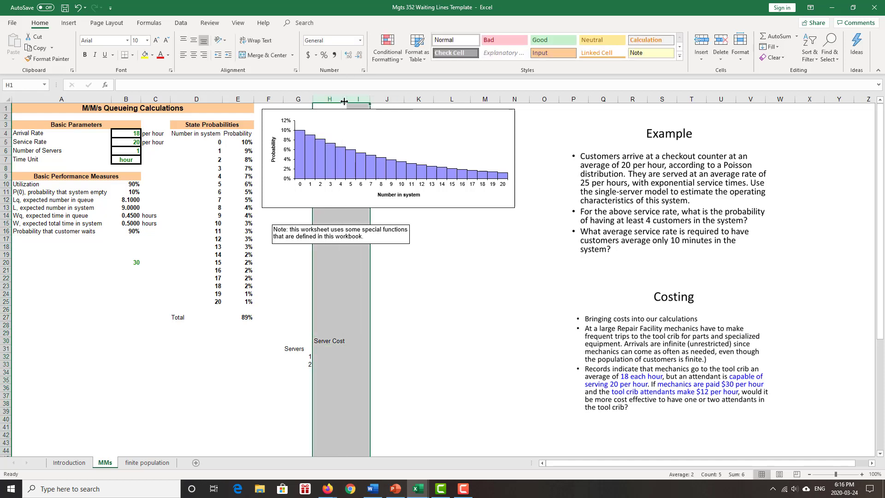
left_click(393, 304)
left_click(369, 340)
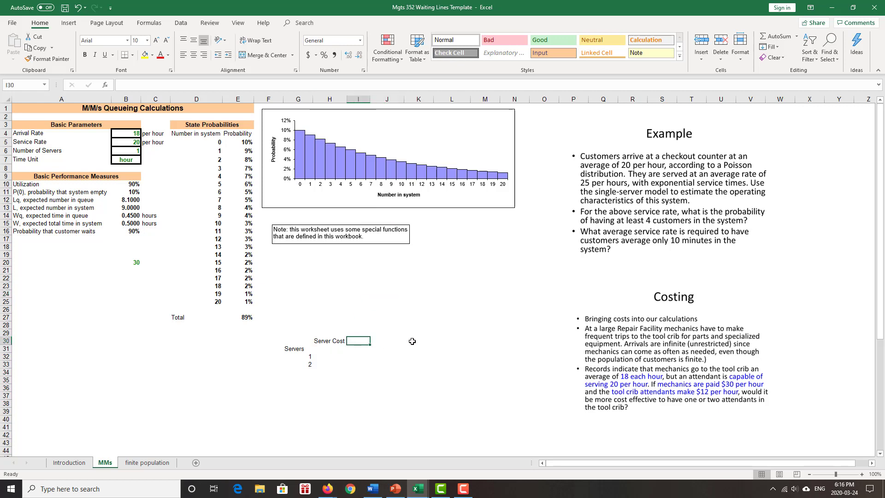
- Add the headings Waiting Cost in J30 and Total Cost in K30, fitting column J to its heading
left_click(398, 341)
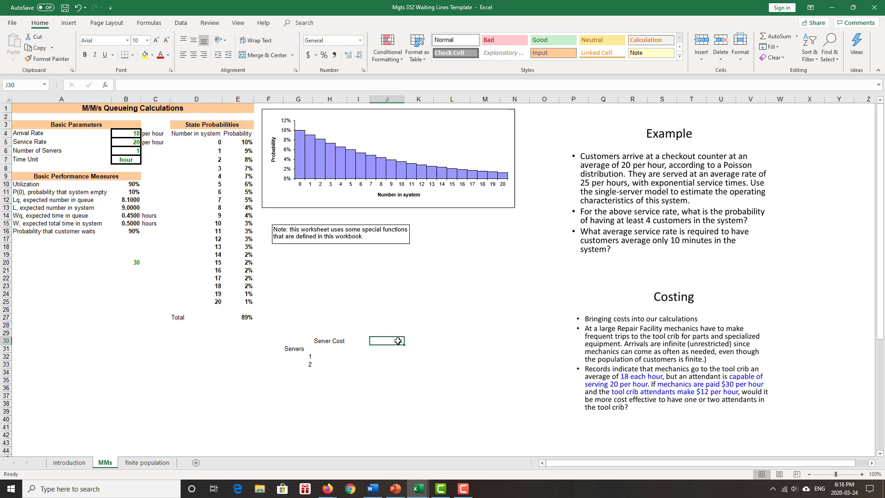
type("Wai")
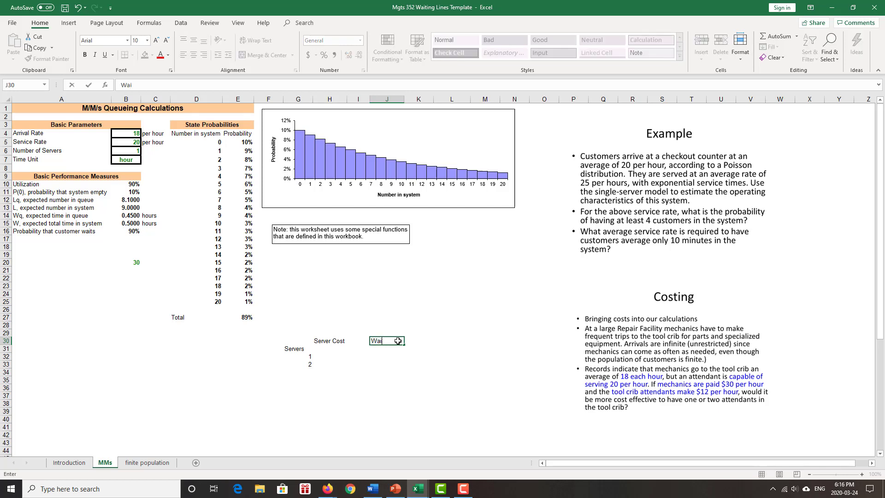
type("ting Cost")
double_click(407, 98)
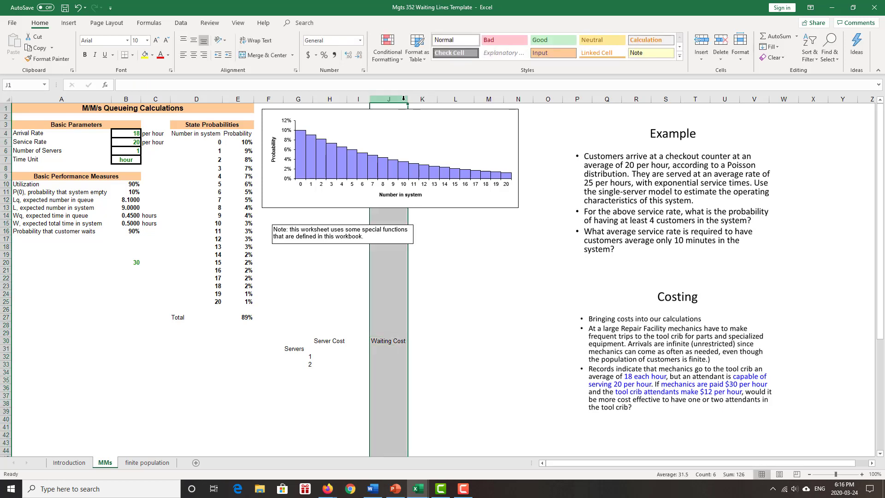
left_click(436, 338)
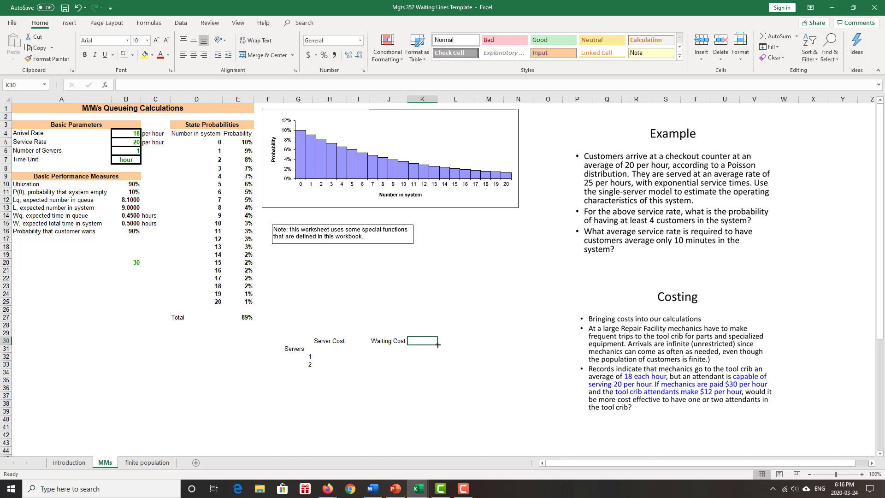
type("Total Cost")
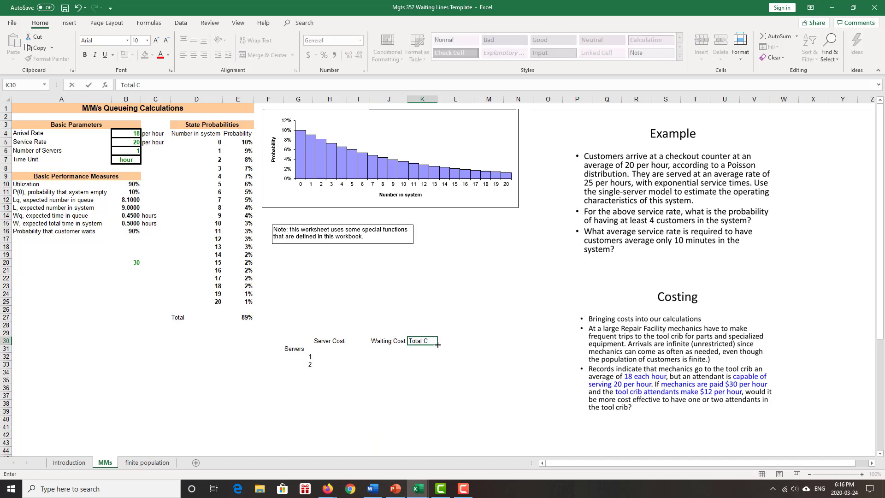
left_click(459, 332)
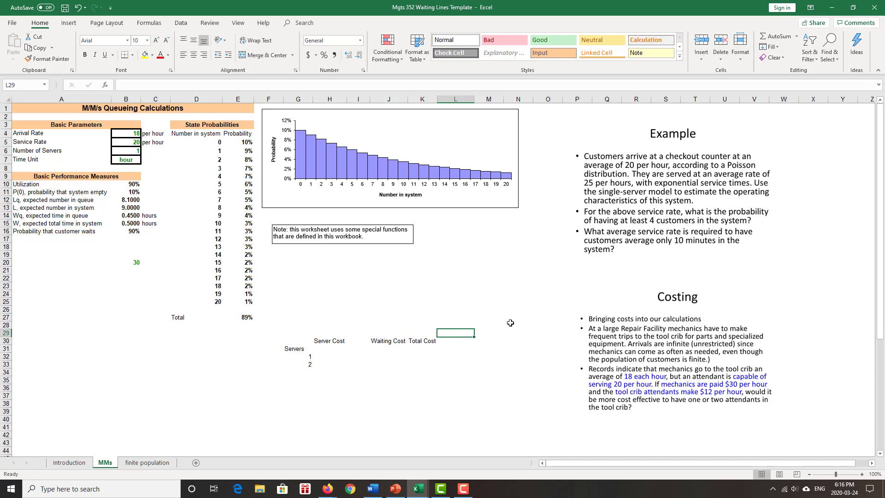
- Add the heading L in cell I30, between the server cost and waiting cost columns
left_click(361, 341)
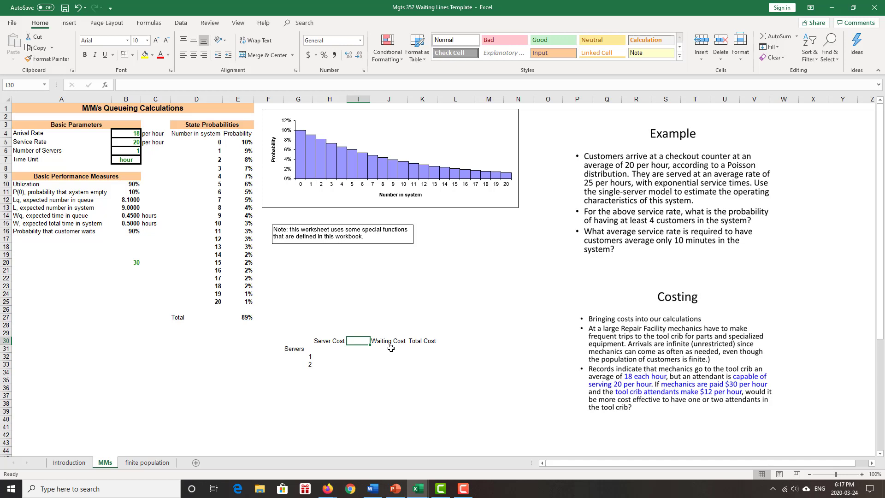
type("L")
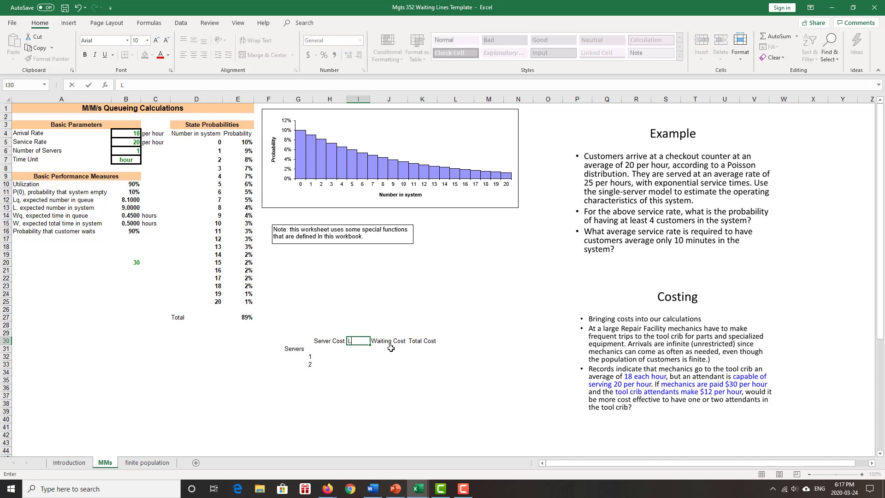
left_click(361, 322)
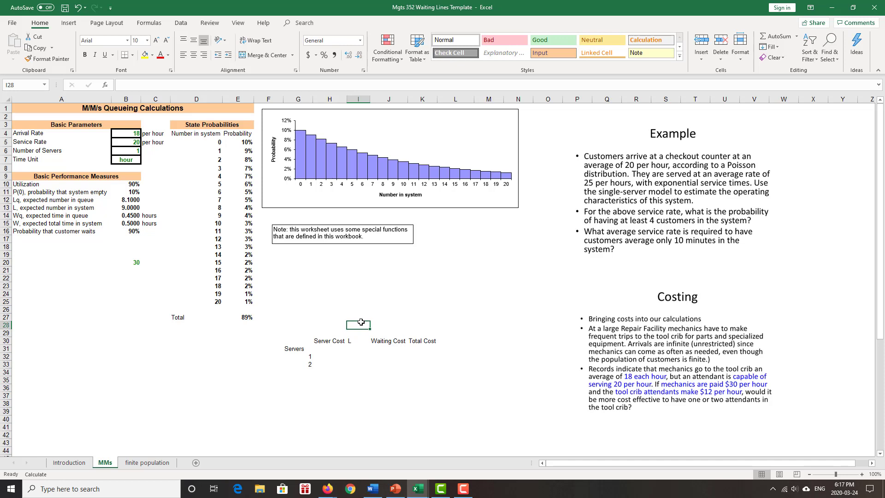
- Calculate the server cost in H32 with the formula =12*G32, fill it down to H33, and check the copied formula
left_click(334, 352)
left_click(330, 357)
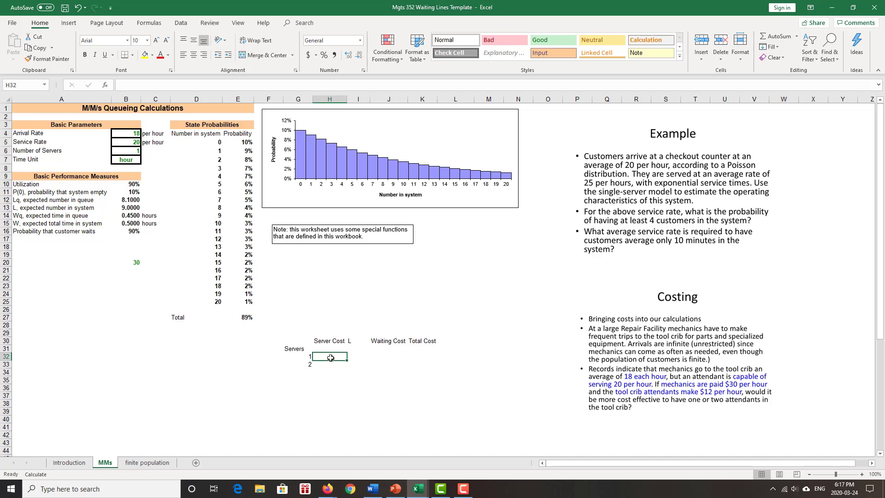
type("=12")
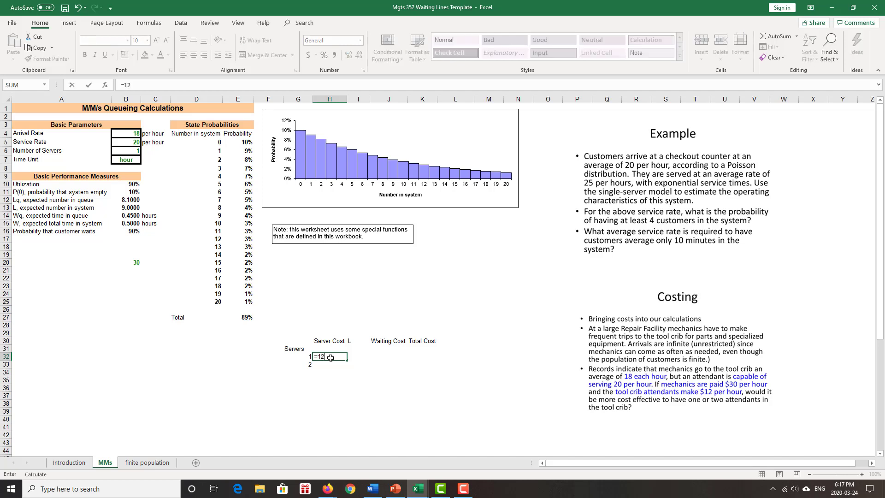
type("*")
left_click(300, 355)
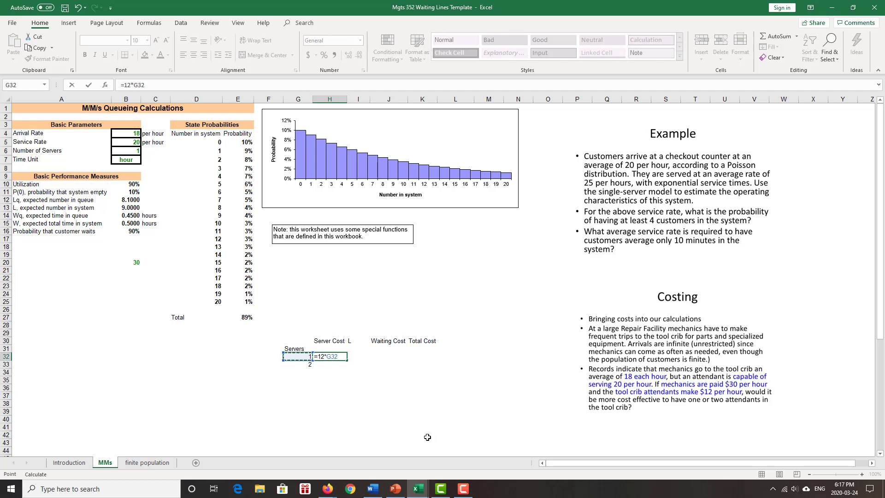
key("Return")
left_click(334, 356)
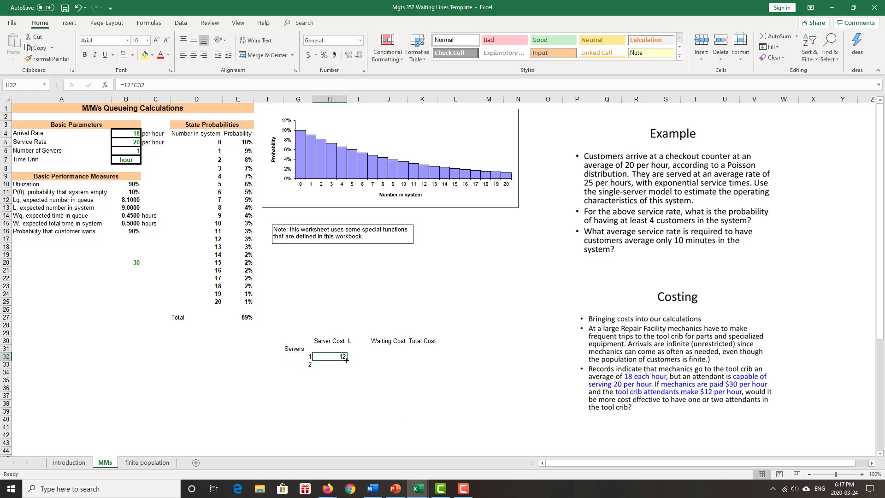
left_click_drag(347, 360, 347, 369)
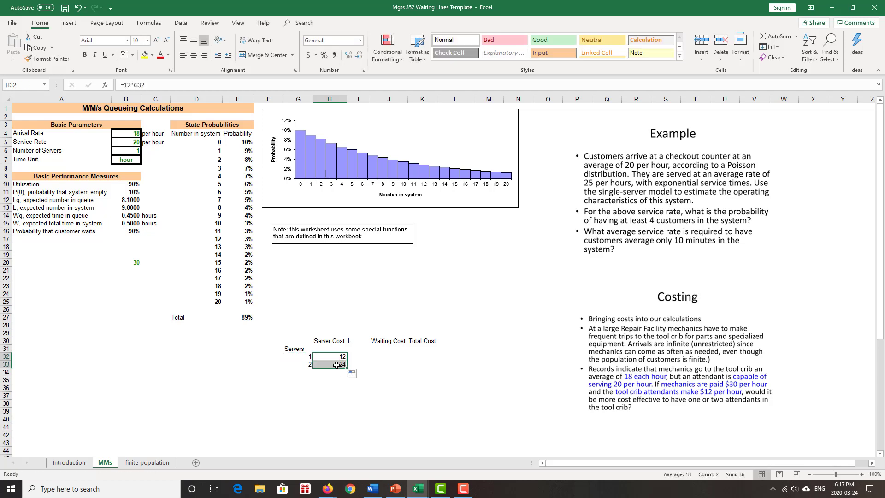
double_click(336, 365)
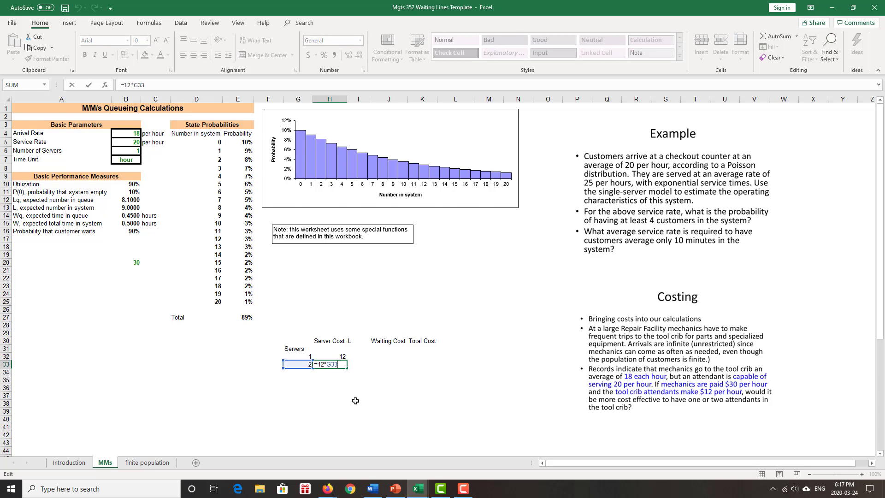
key("Return")
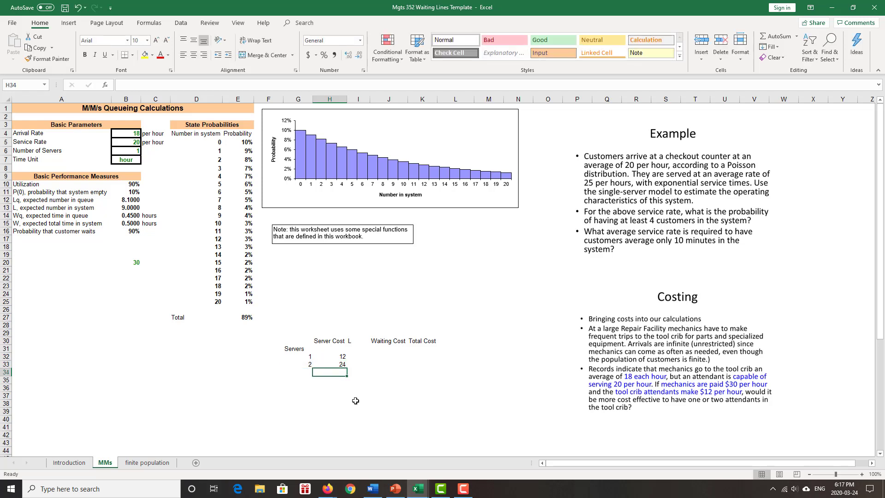
- Calculate the waiting cost in J32 with the formula =30*I32 and fill it down to J33
left_click(357, 358)
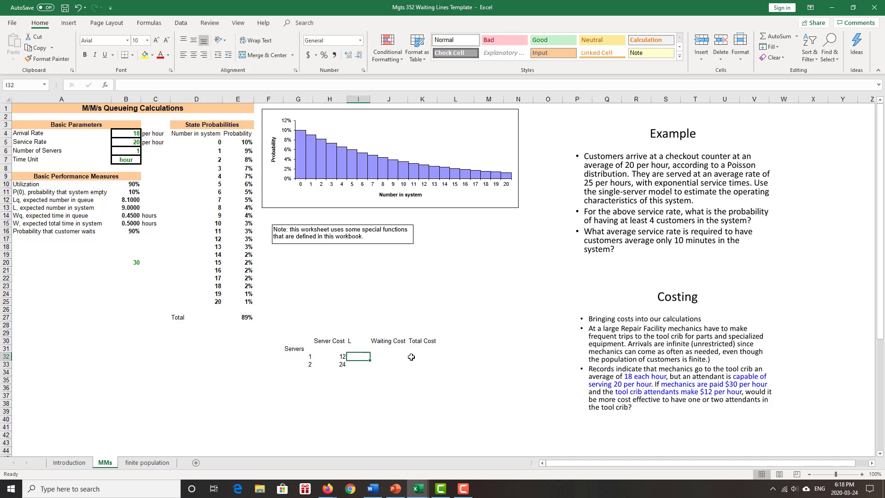
left_click(388, 356)
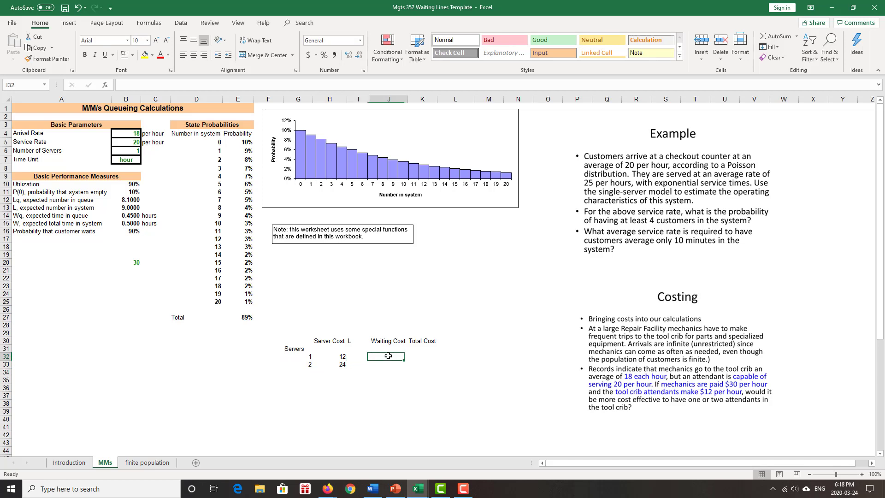
type("=")
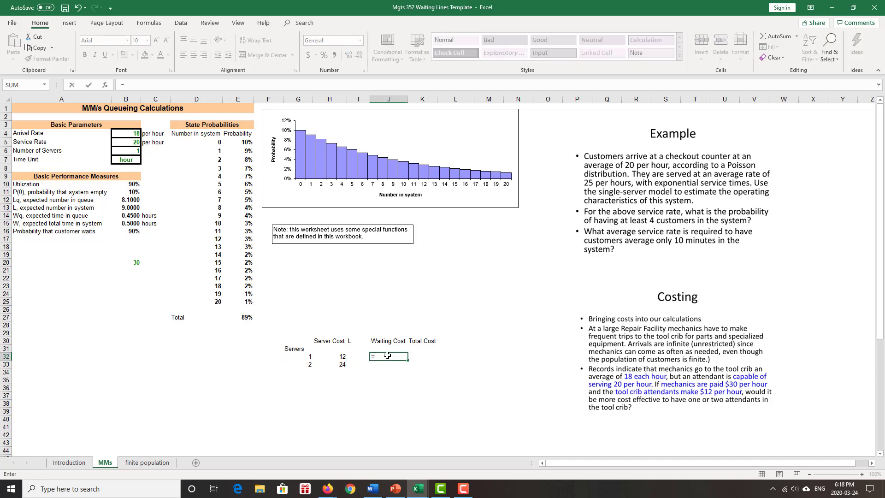
type("30*")
left_click(362, 355)
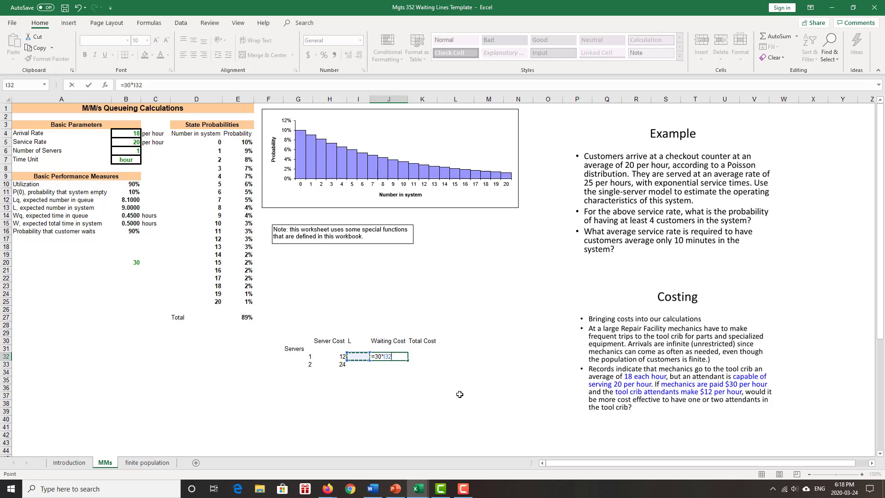
key("Return")
left_click(399, 356)
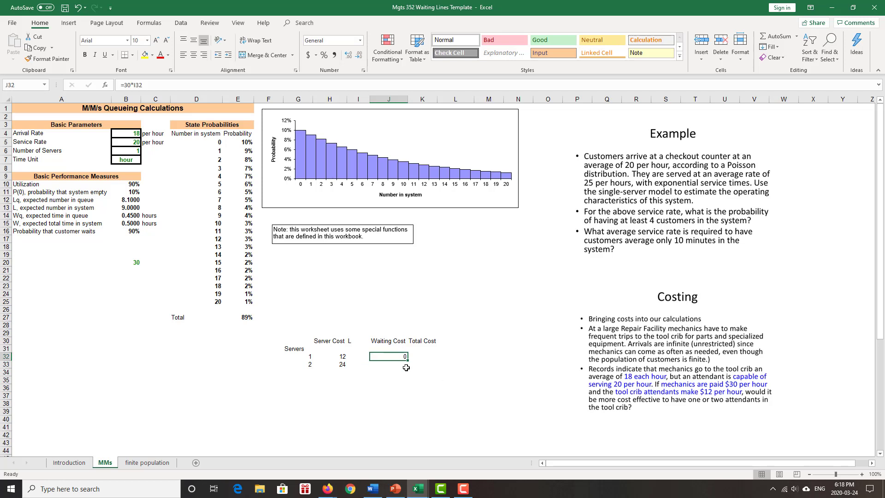
left_click_drag(408, 360, 405, 370)
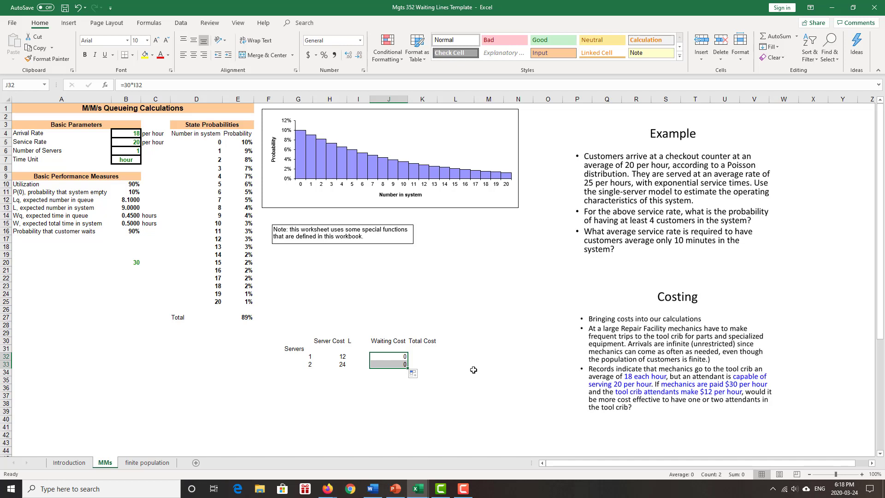
- Calculate the total cost in K32 with the formula =H32+J32 and fill it down to K33
left_click(428, 357)
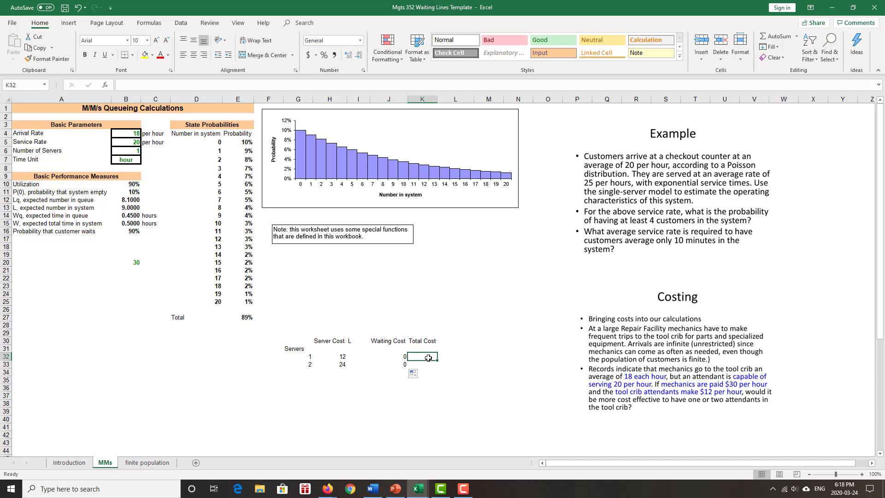
type("=")
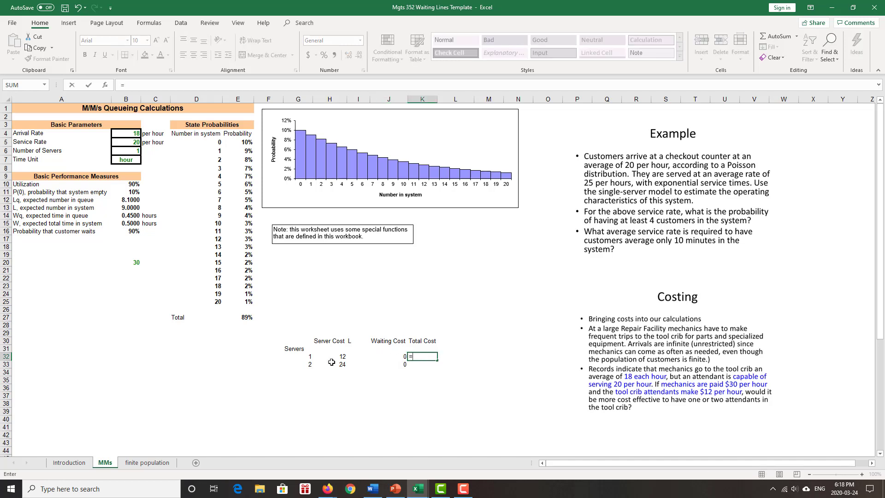
left_click(334, 356)
type("+")
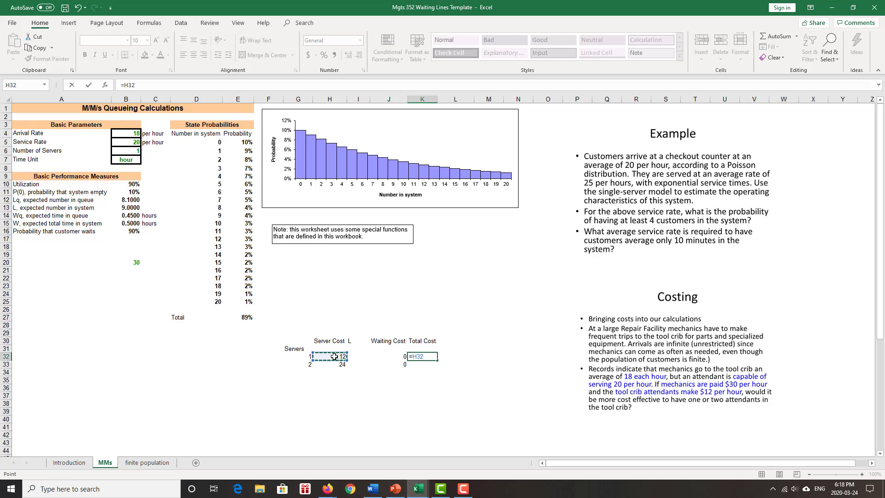
left_click(392, 356)
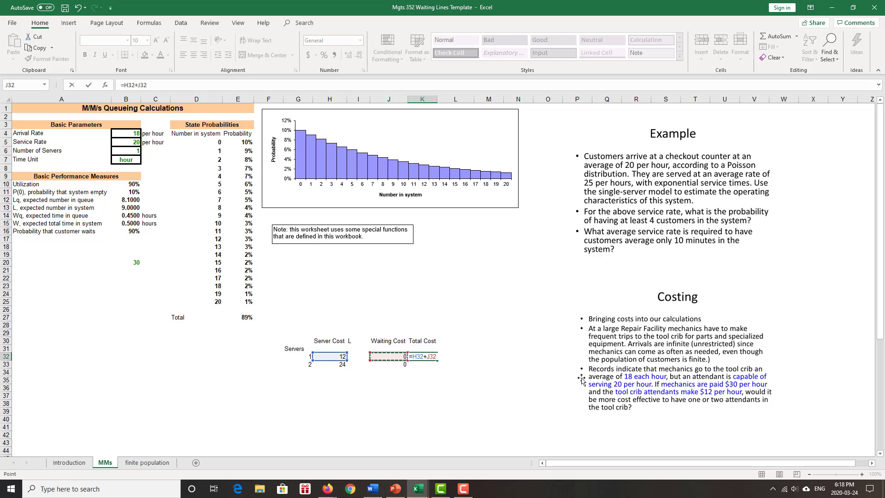
key("Return")
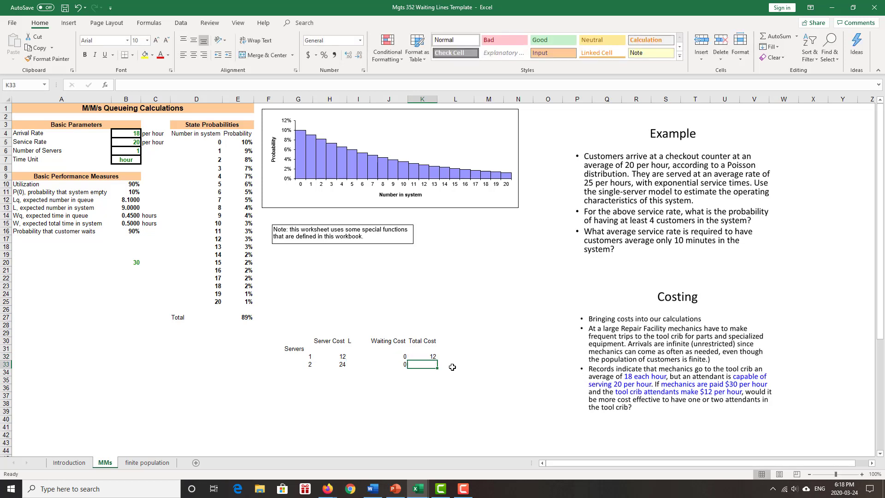
left_click(431, 357)
left_click_drag(436, 360, 436, 368)
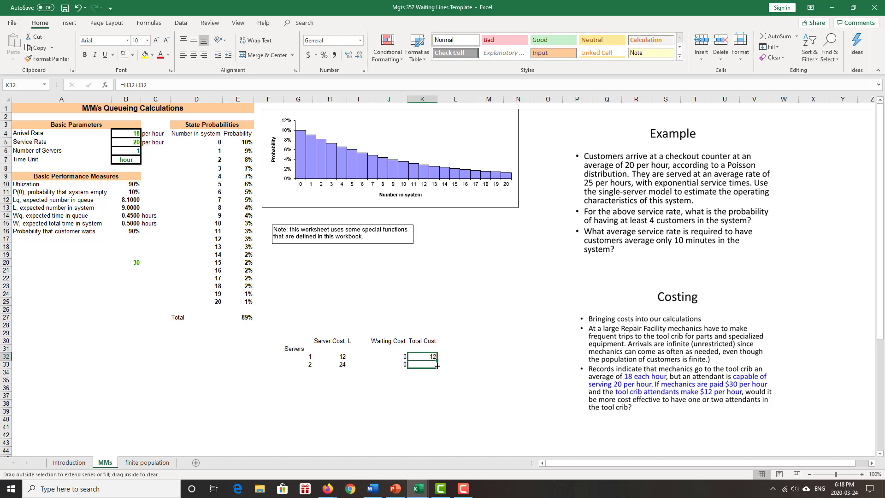
left_click(509, 363)
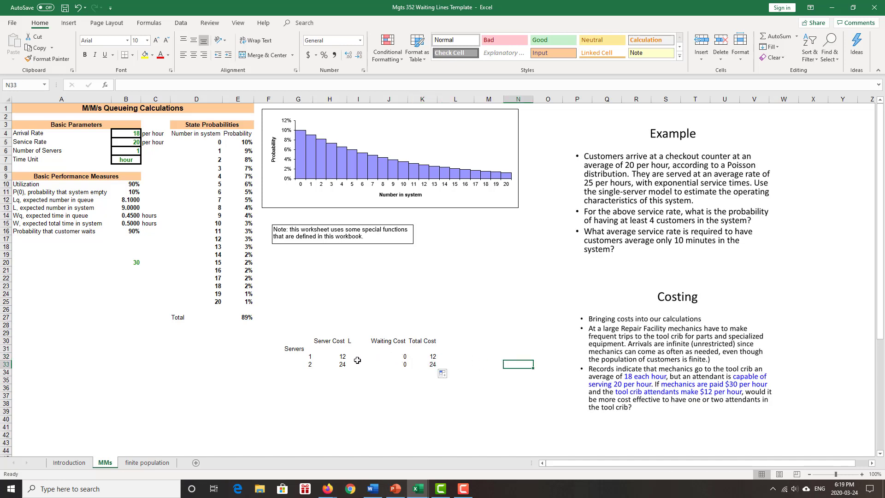
- Highlight the empty L cells I32:I33 with a yellow fill
left_click_drag(358, 356, 358, 364)
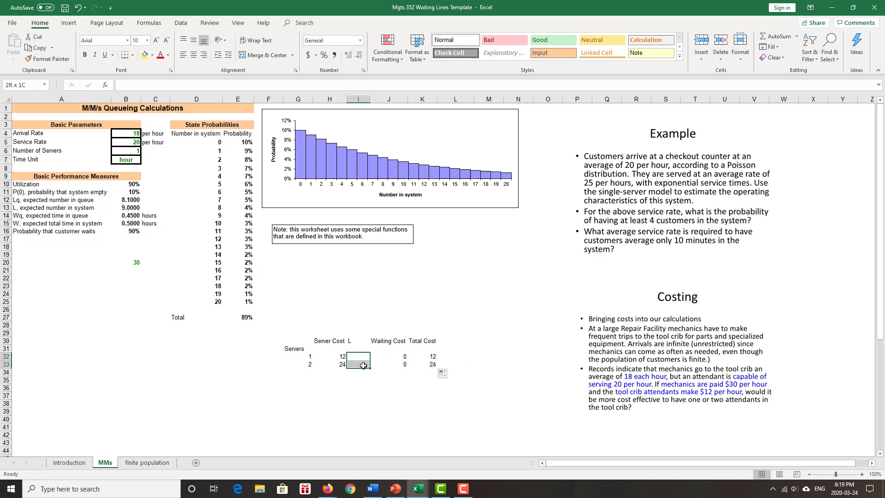
left_click(145, 54)
left_click(488, 293)
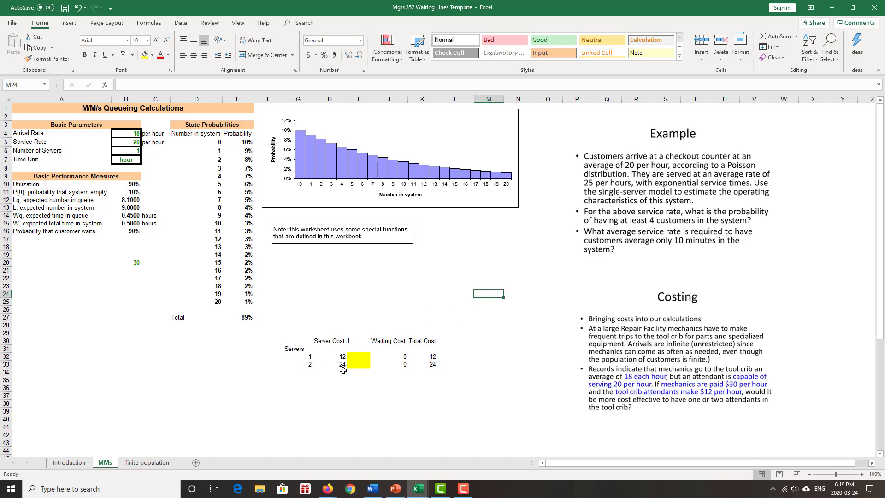
- Enter the one-server expected number in system, 9, as L in cell I32
left_click(367, 358)
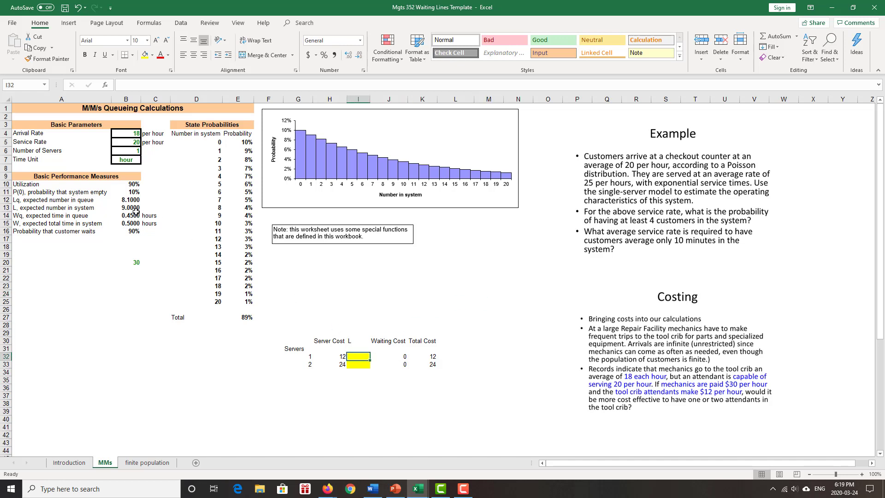
type("9")
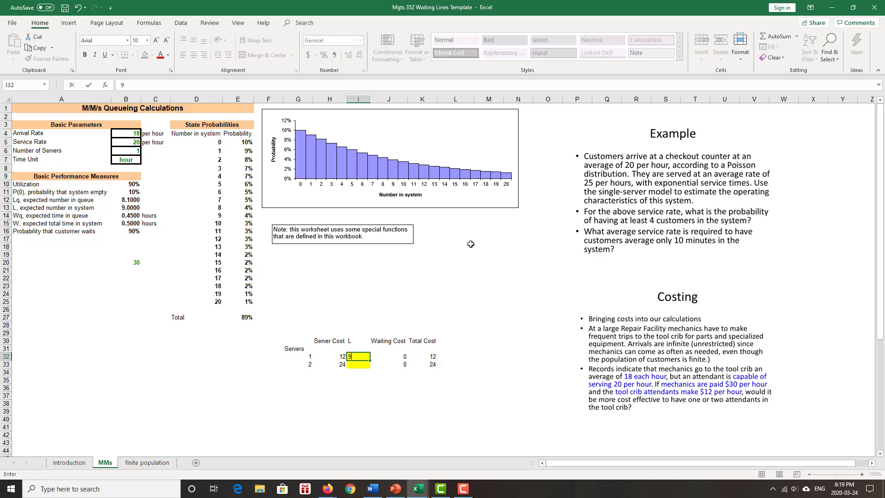
key("Return")
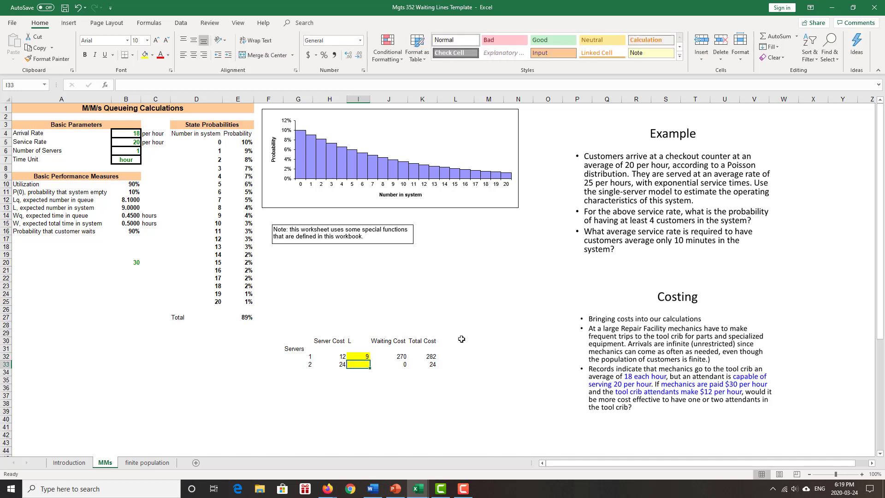
- Set the Number of Servers in B6 to 2 and enter the recalculated L, 1.1285, in cell I33
left_click(137, 151)
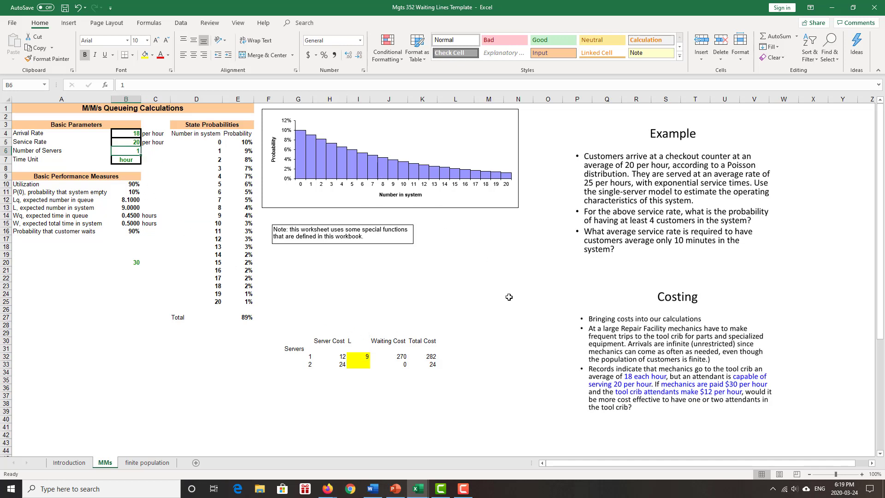
type("2")
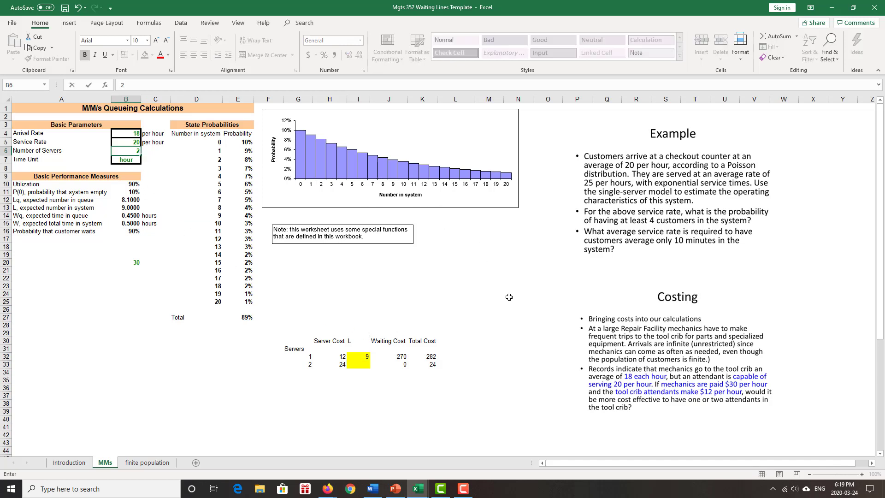
key("Return")
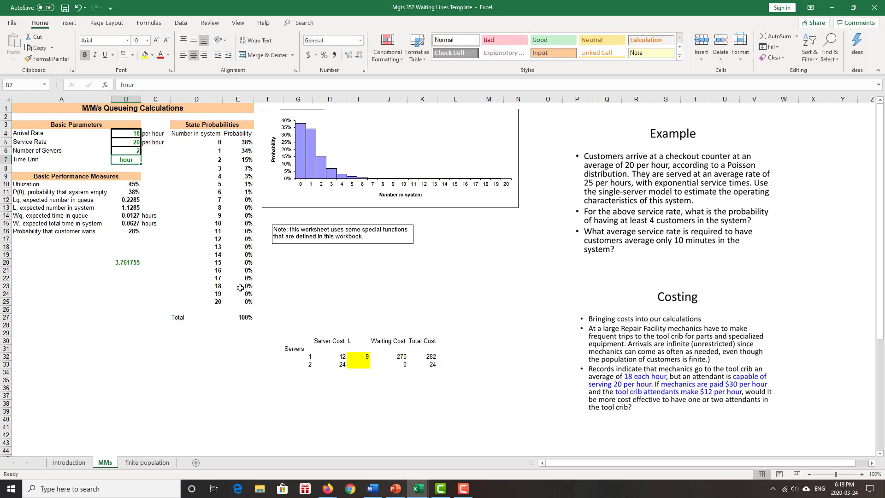
left_click(360, 366)
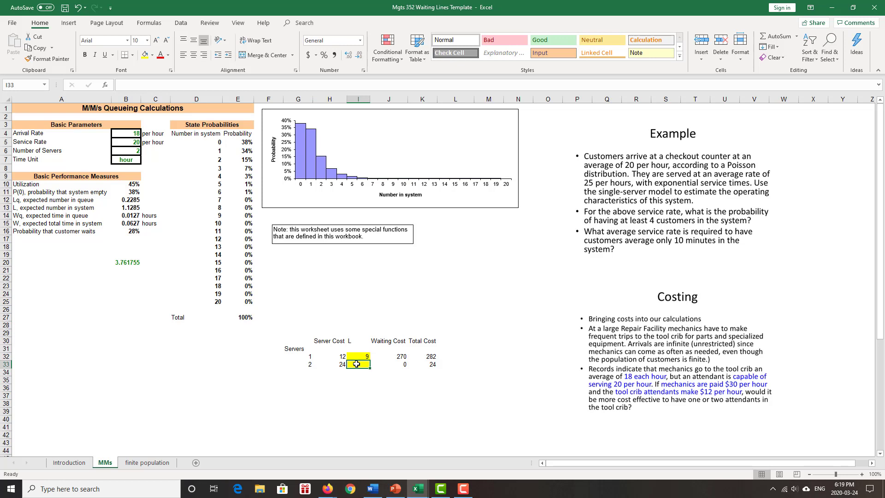
type("1.1285")
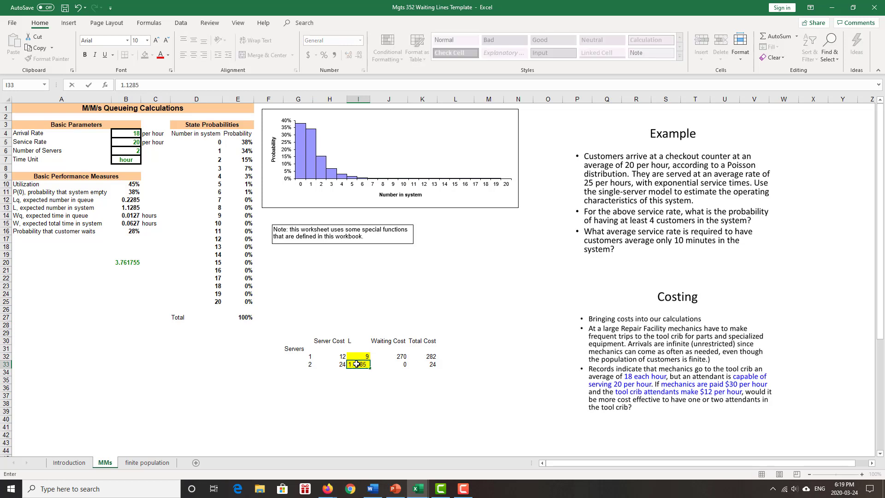
key("Return")
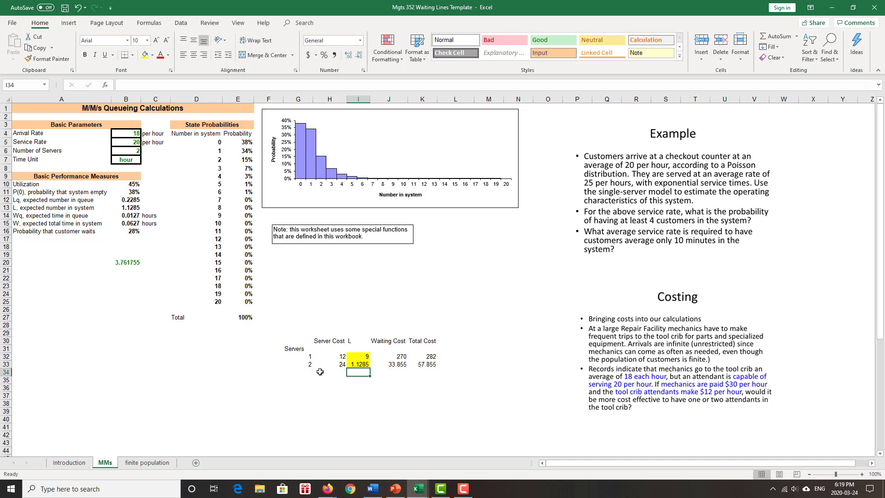
- Review the server, waiting and total cost formulas for two servers, along with the L column of the cost table
left_click(425, 365)
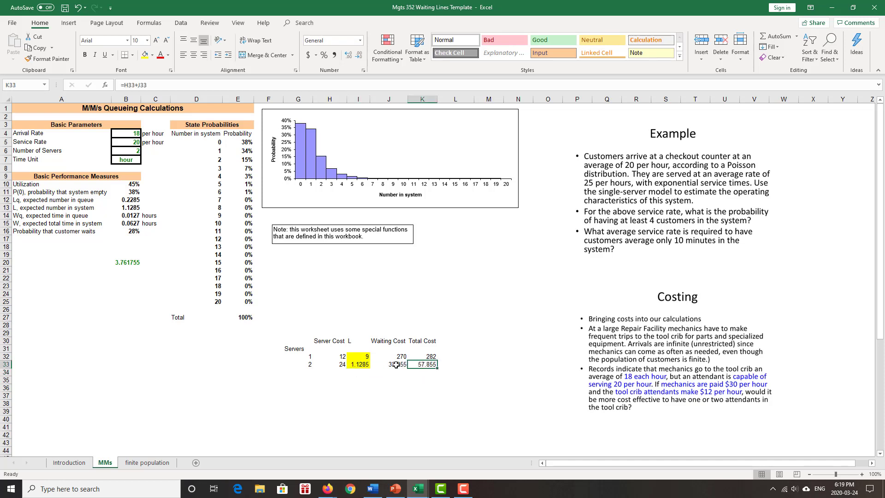
left_click(337, 366)
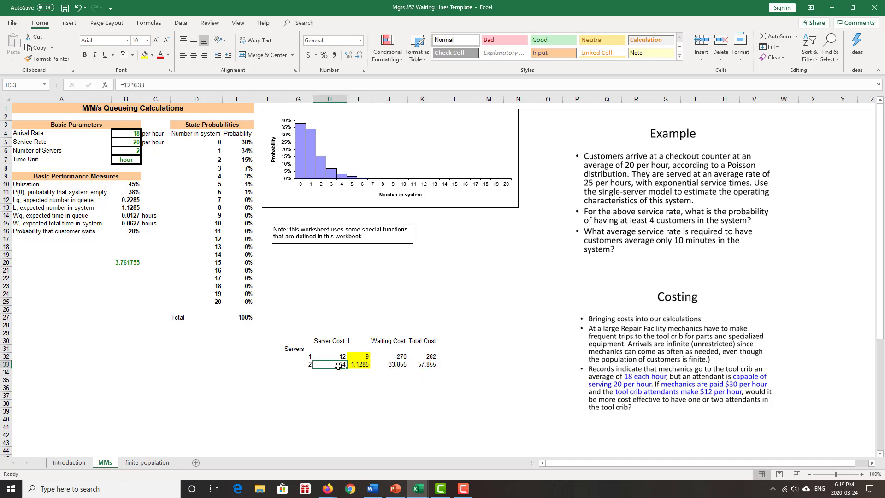
left_click(403, 364)
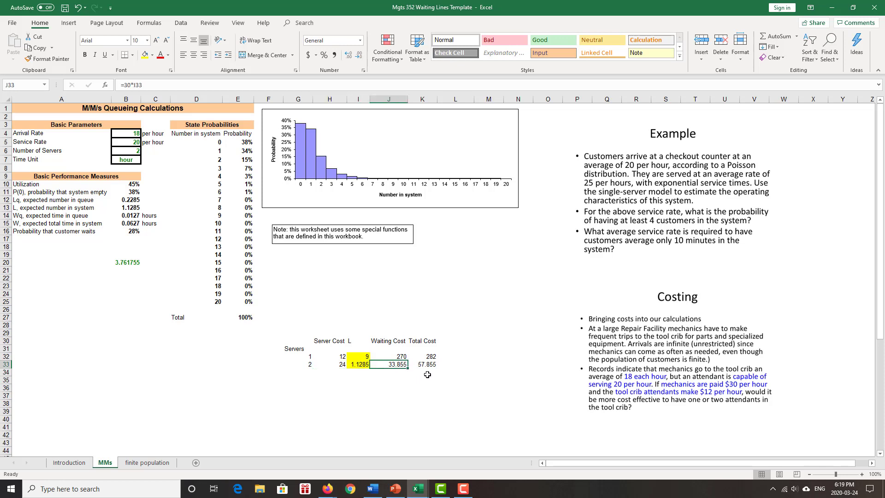
left_click(426, 365)
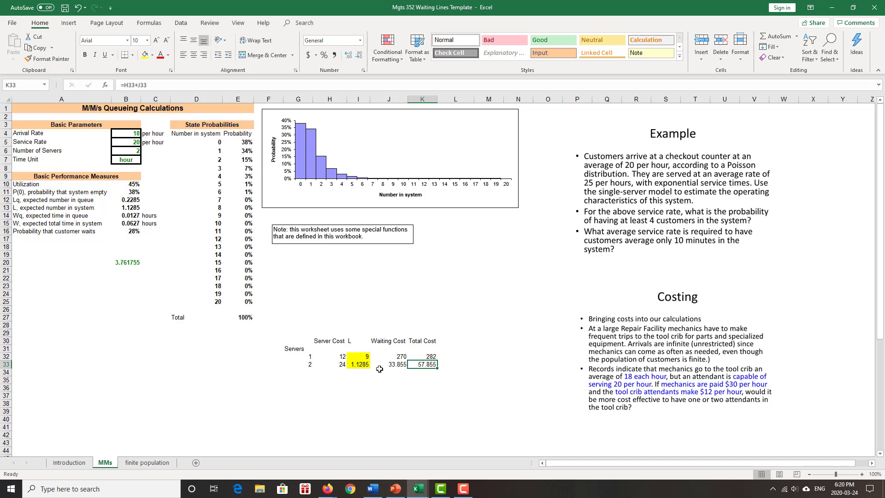
left_click_drag(358, 342, 359, 372)
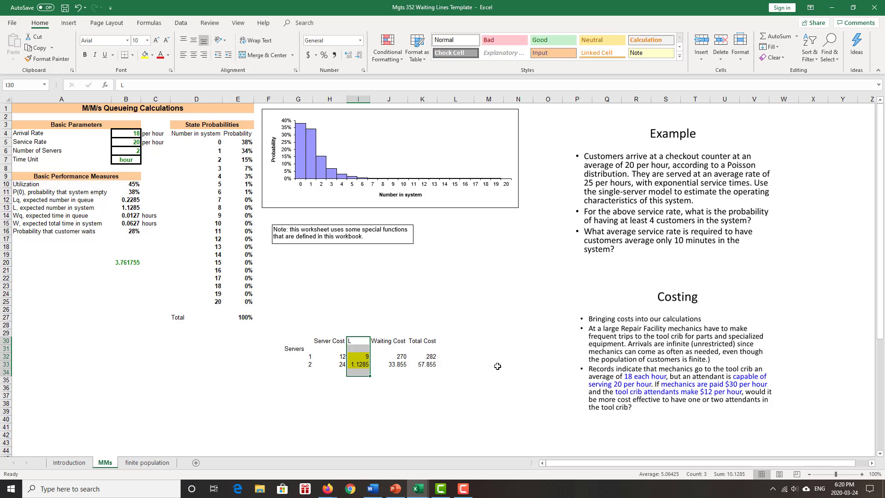